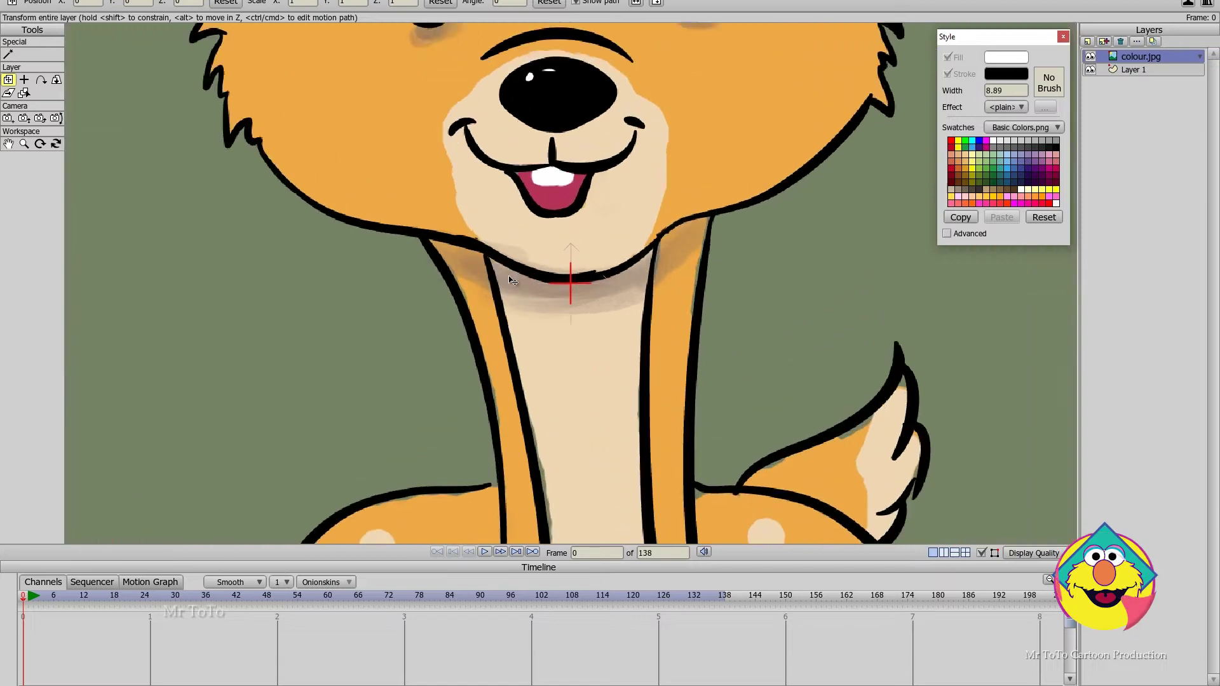
Scale the colour.jpg reference image down, reorder it beneath Layer 1, and make Layer 1 active.
left_click_drag(490, 417, 526, 349)
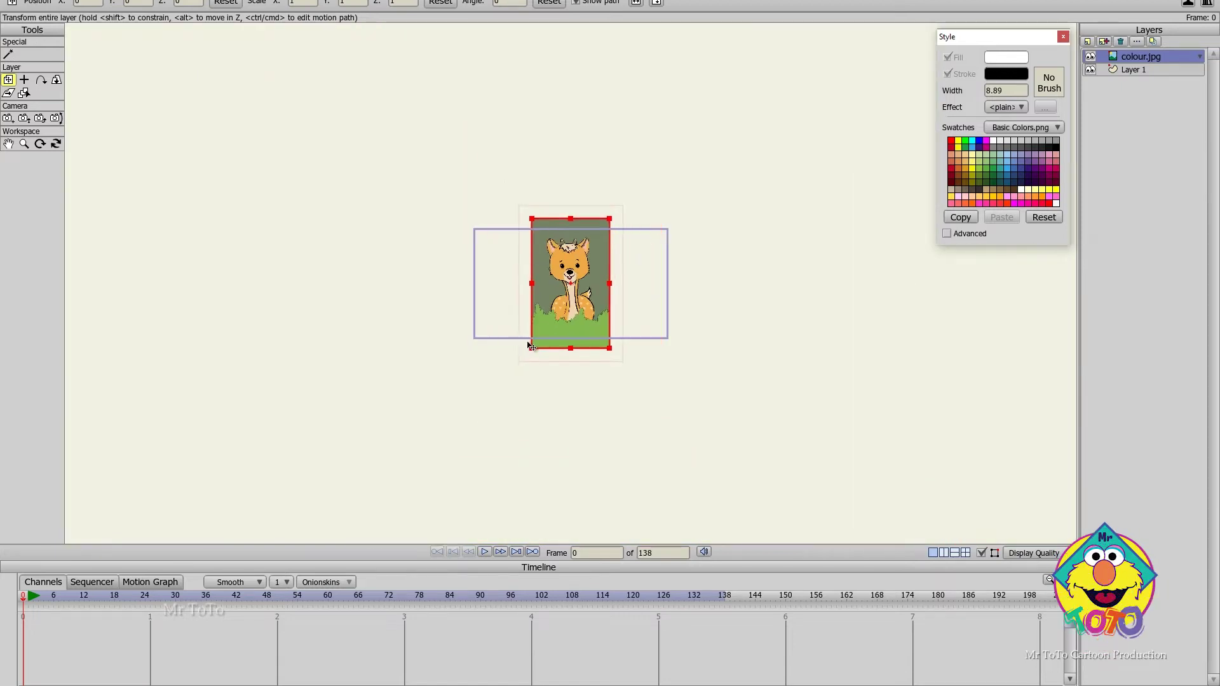
scroll(603, 257, "up", 5)
left_click_drag(601, 253, 600, 254)
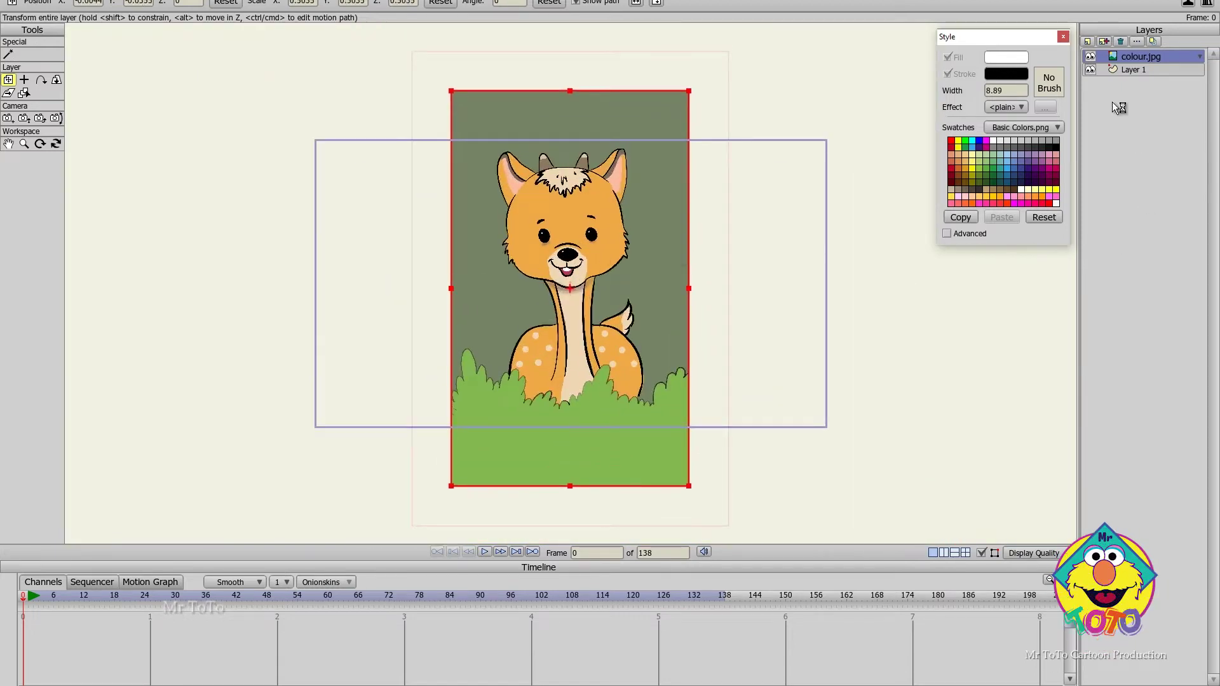
left_click_drag(1130, 101, 1130, 101)
left_click(1128, 59)
Trace the deer's head with a closed curve on Layer 1, following the cheeks, chin and crown and skipping the fur tufts.
scroll(757, 169, "down", 1)
scroll(758, 169, "up", 6)
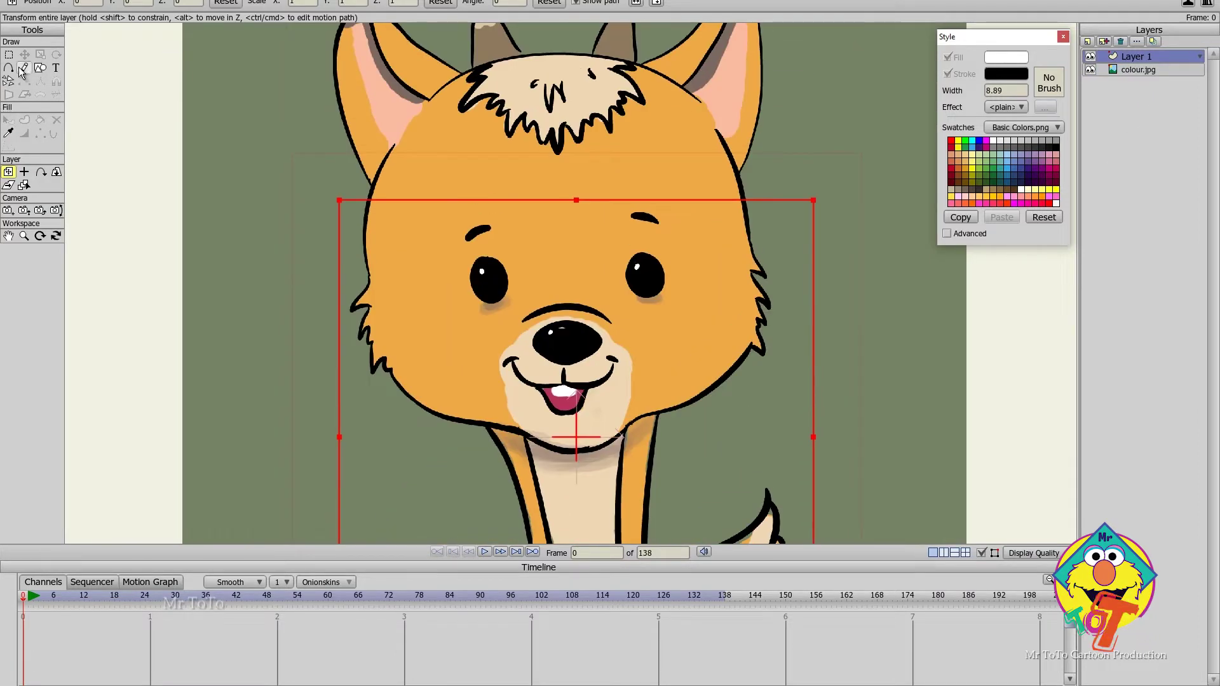
left_click(10, 68)
left_click_drag(467, 195, 409, 243)
scroll(430, 234, "up", 2)
mouse_move(373, 293)
left_mouse_down()
mouse_move(428, 158)
mouse_move(431, 99)
mouse_move(351, 131)
mouse_move(324, 192)
mouse_move(318, 255)
left_mouse_up()
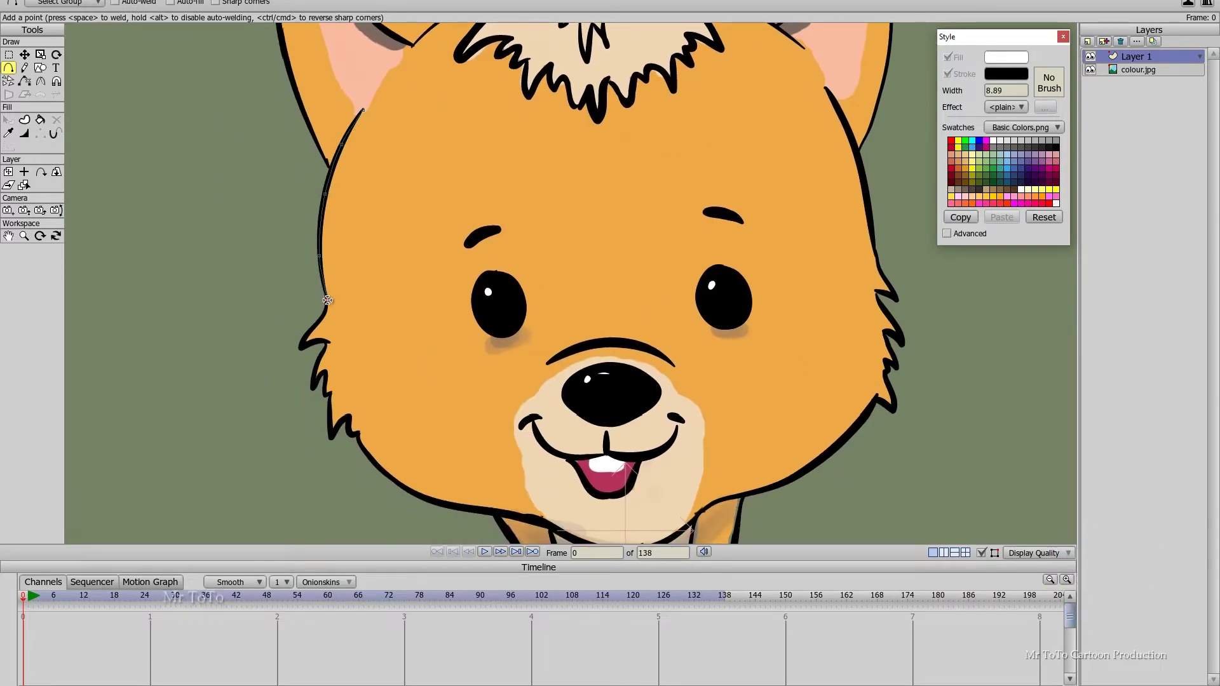
scroll(348, 400, "down", 2)
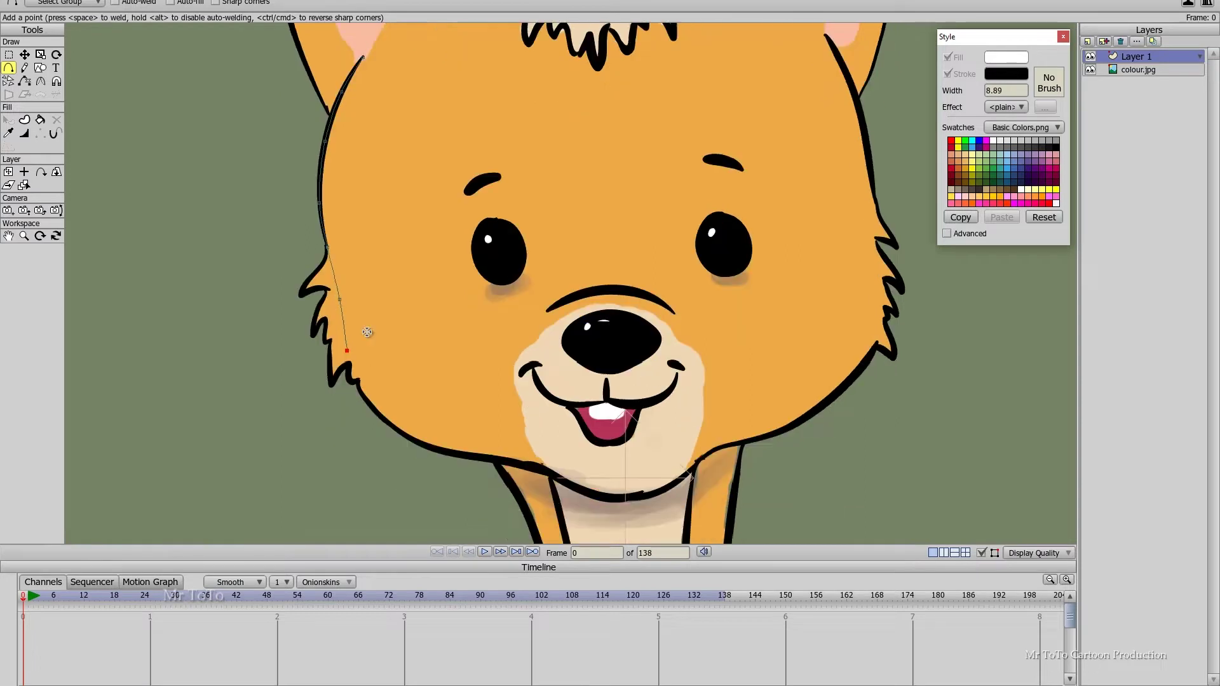
left_click_drag(401, 382, 456, 402)
left_click_drag(541, 417, 582, 440)
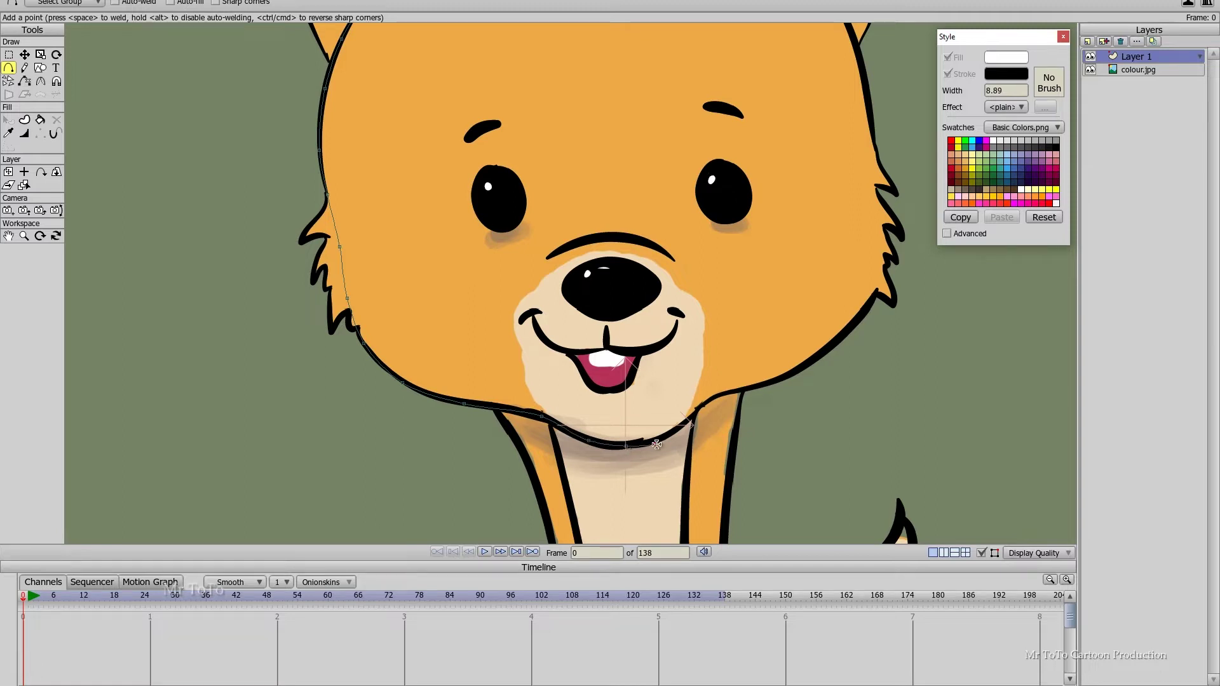
left_click_drag(714, 400, 827, 350)
left_click_drag(826, 350, 875, 297)
mouse_move(875, 297)
left_mouse_down()
mouse_move(885, 221)
mouse_move(872, 136)
mouse_move(802, 269)
mouse_move(786, 179)
mouse_move(751, 104)
mouse_move(755, 117)
mouse_move(732, 77)
mouse_move(688, 45)
mouse_move(786, 227)
left_mouse_up()
mouse_move(733, 170)
left_mouse_down()
mouse_move(552, 178)
mouse_move(485, 207)
mouse_move(513, 194)
left_mouse_up()
left_click_drag(513, 193, 467, 232)
left_click_drag(466, 232, 416, 296)
left_click_drag(550, 356, 487, 305)
Adjust the points of the head outline along both cheeks to smooth the curve.
scroll(487, 306, "down", 5)
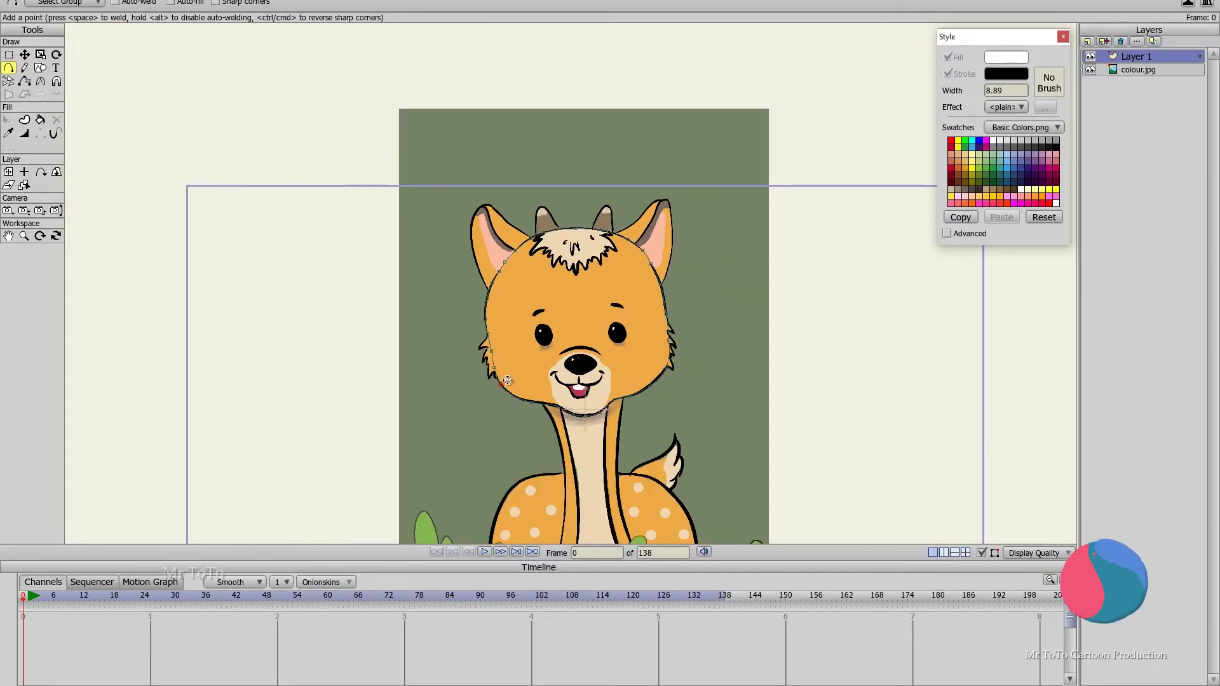
scroll(507, 380, "up", 3)
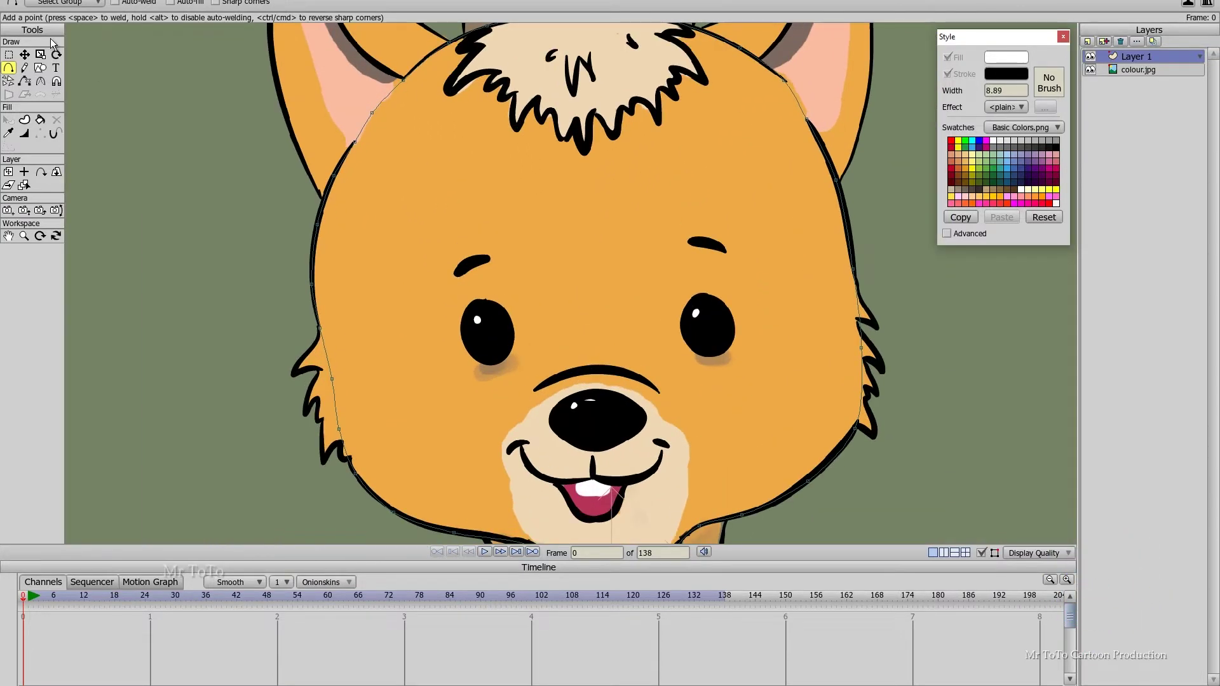
left_click(24, 54)
left_click_drag(237, 360, 235, 375)
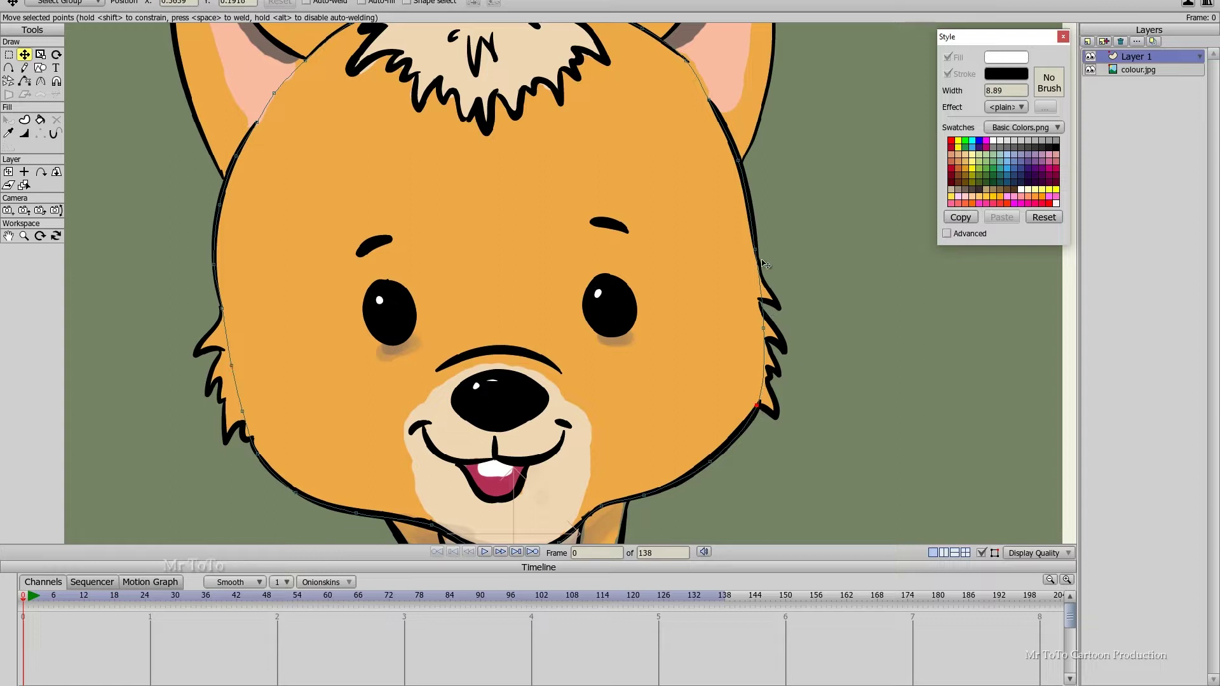
left_click(763, 328)
left_click(759, 405)
scroll(509, 357, "down", 5)
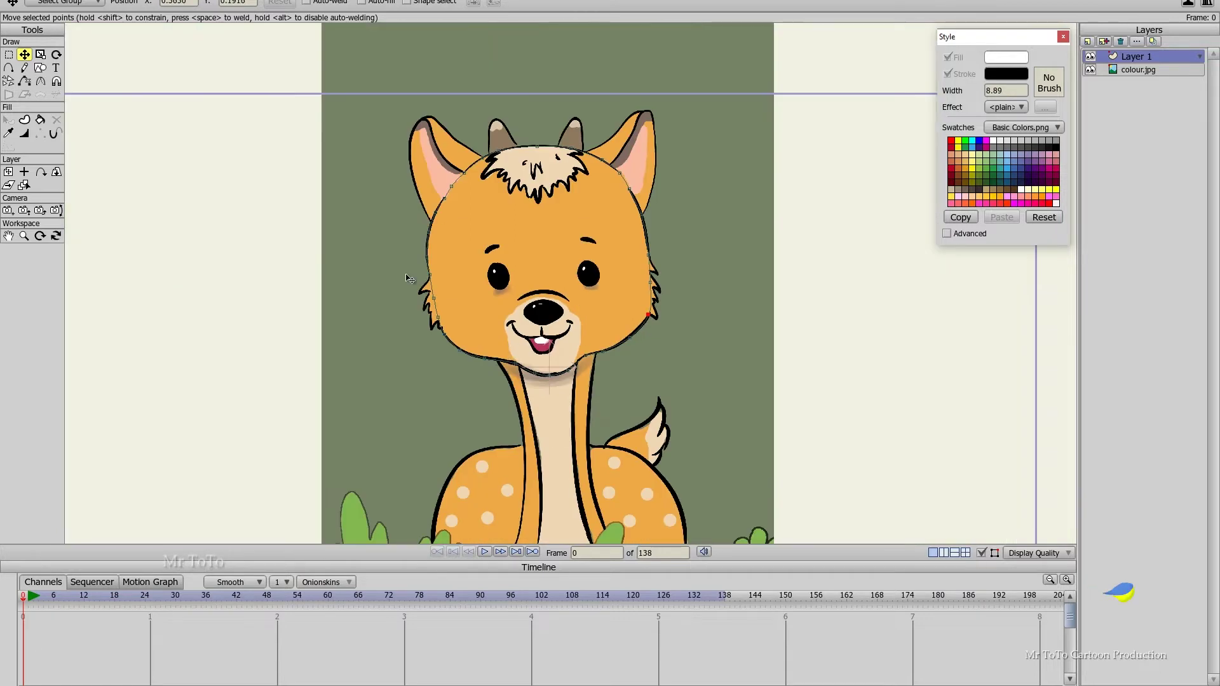
Trace the left horn as a closed curve whose base extends down into the head.
scroll(547, 297, "up", 3)
scroll(529, 214, "up", 3)
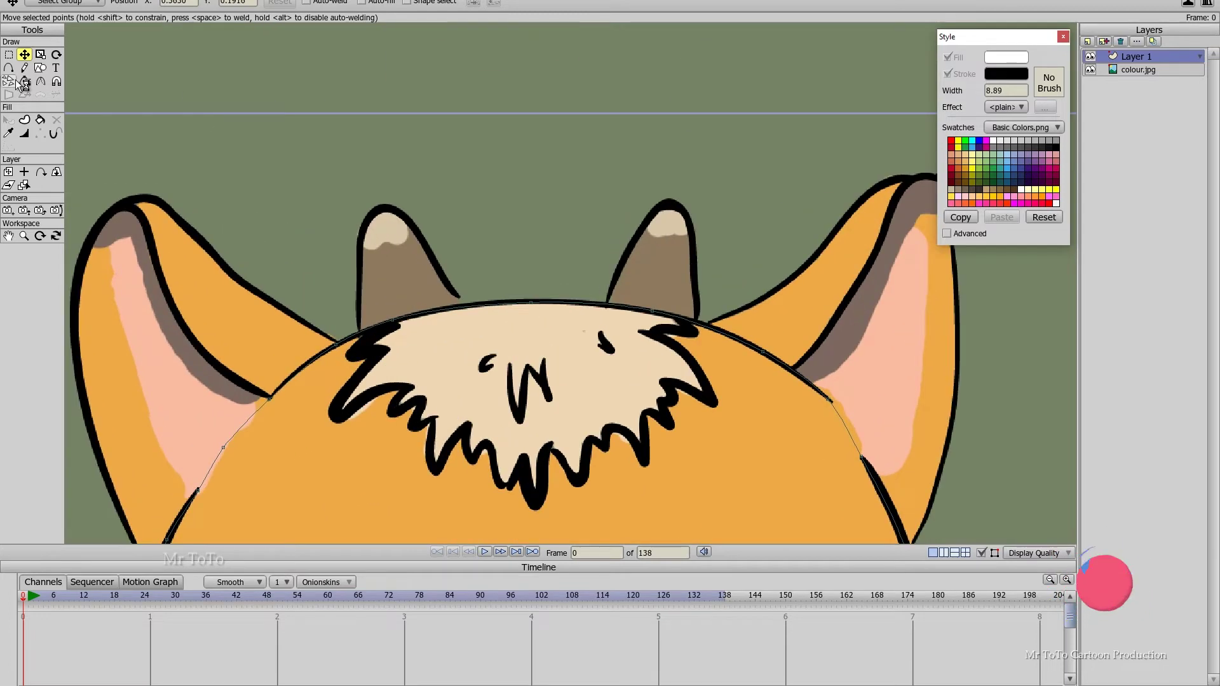
key("a")
left_click_drag(361, 308, 359, 296)
mouse_move(359, 296)
left_mouse_down()
mouse_move(360, 244)
mouse_move(379, 209)
mouse_move(406, 214)
mouse_move(450, 285)
left_mouse_up()
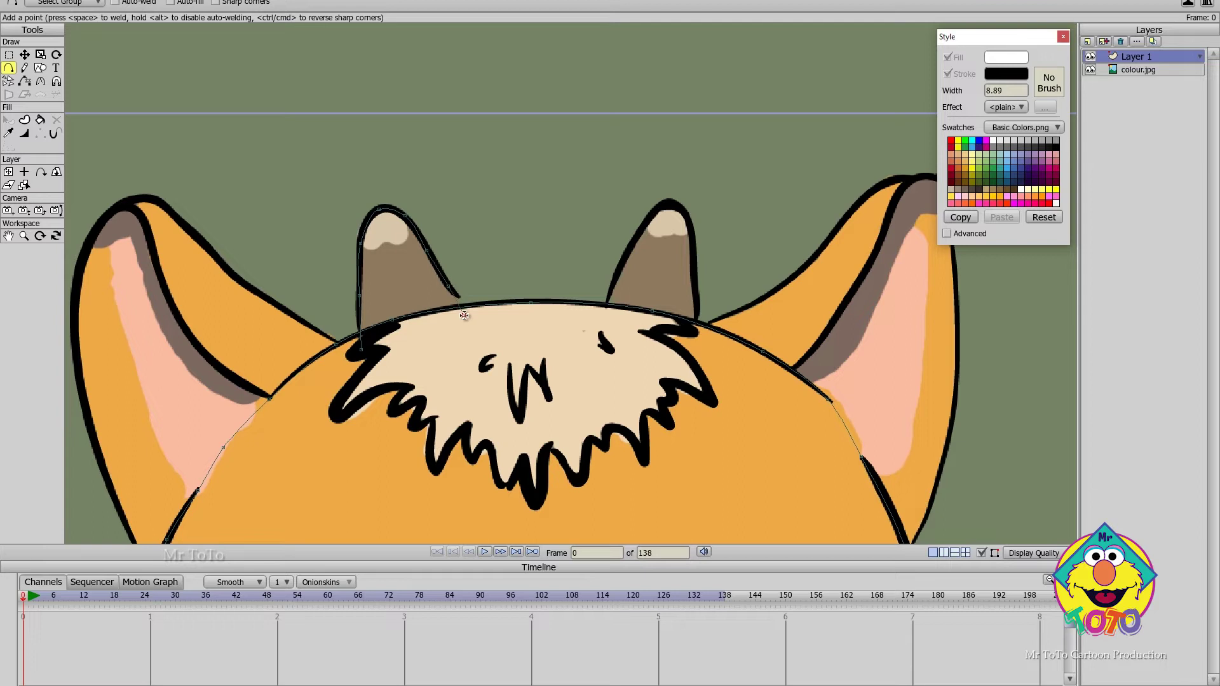
key("t")
double_click(360, 280)
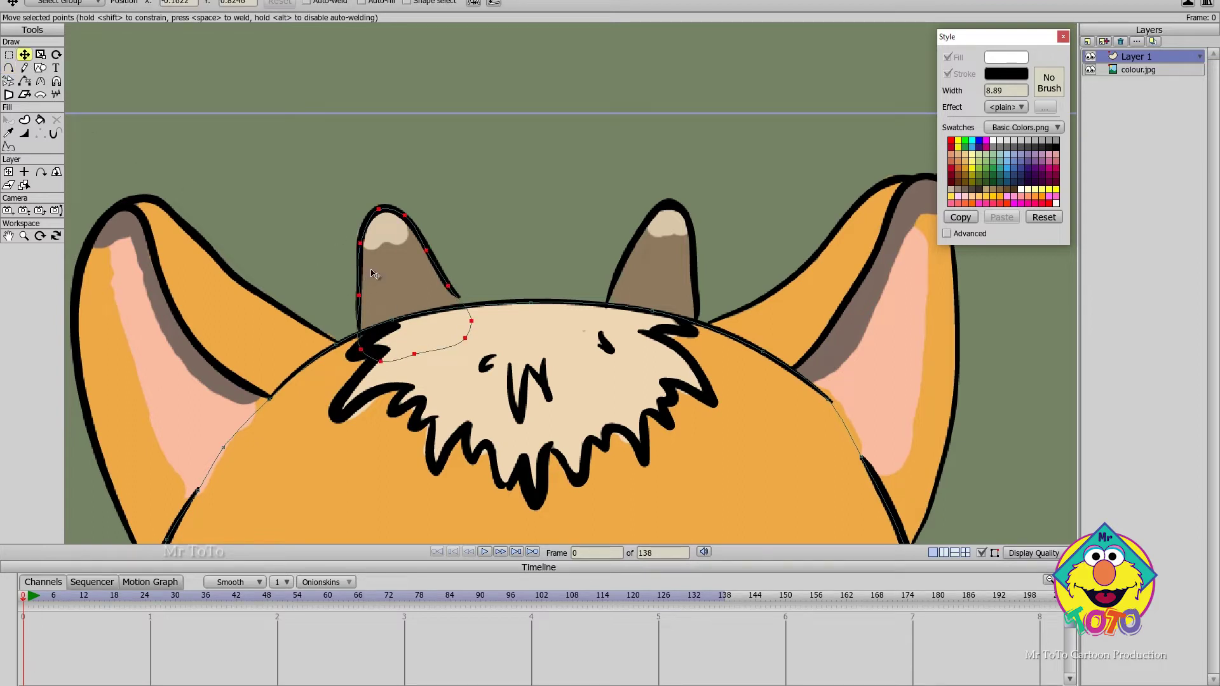
key("Return")
Trace the light-coloured tip of the left horn as a separate closed curve.
left_click(9, 68)
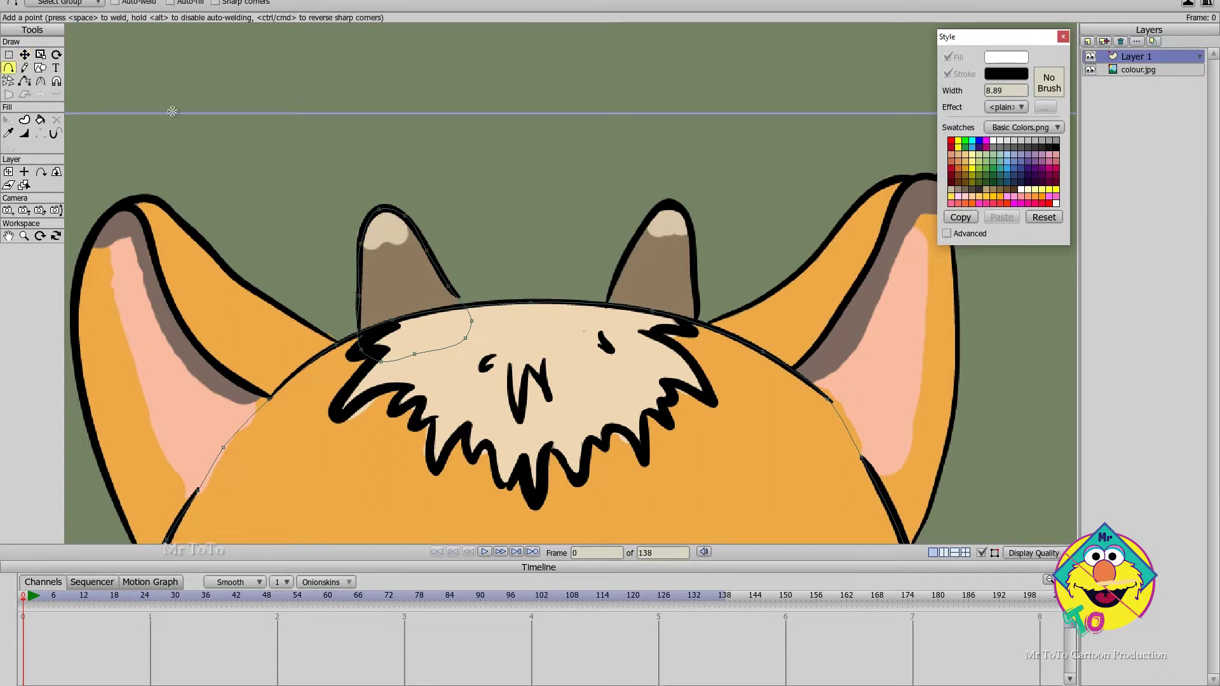
scroll(432, 236, "down", 2)
scroll(432, 236, "up", 3)
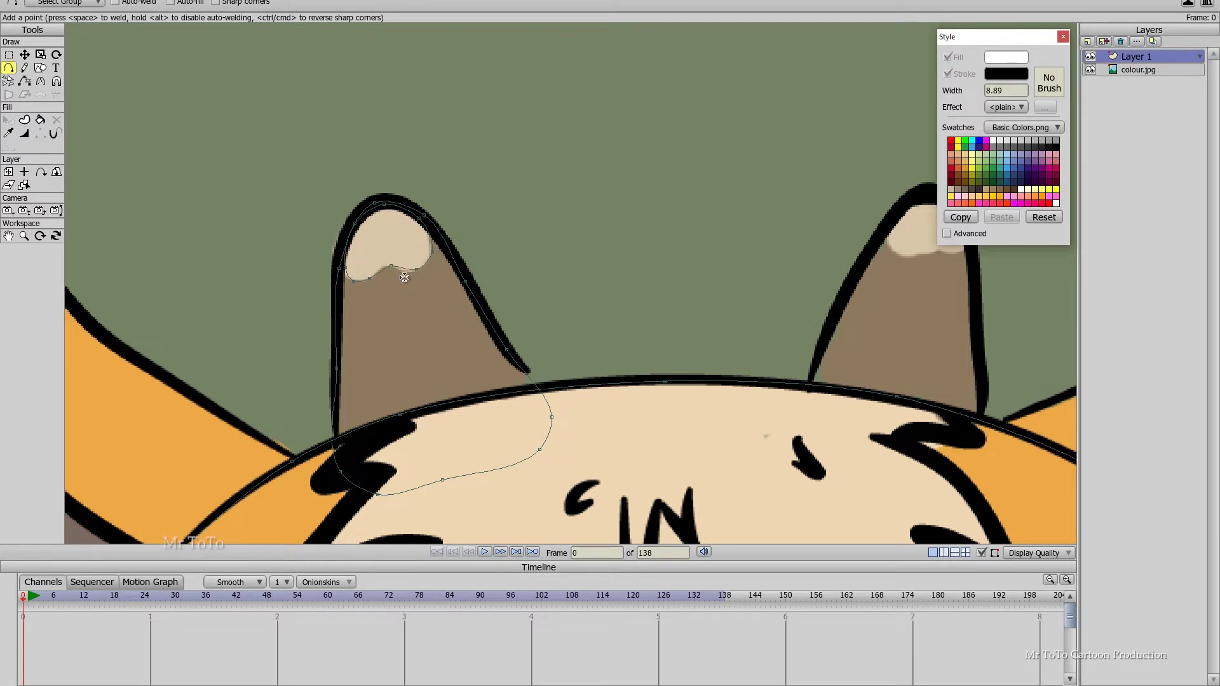
key("t")
Copy the left horn and tip shapes, flip the copy horizontally, and fit it over the right horn.
key("ctrl+a")
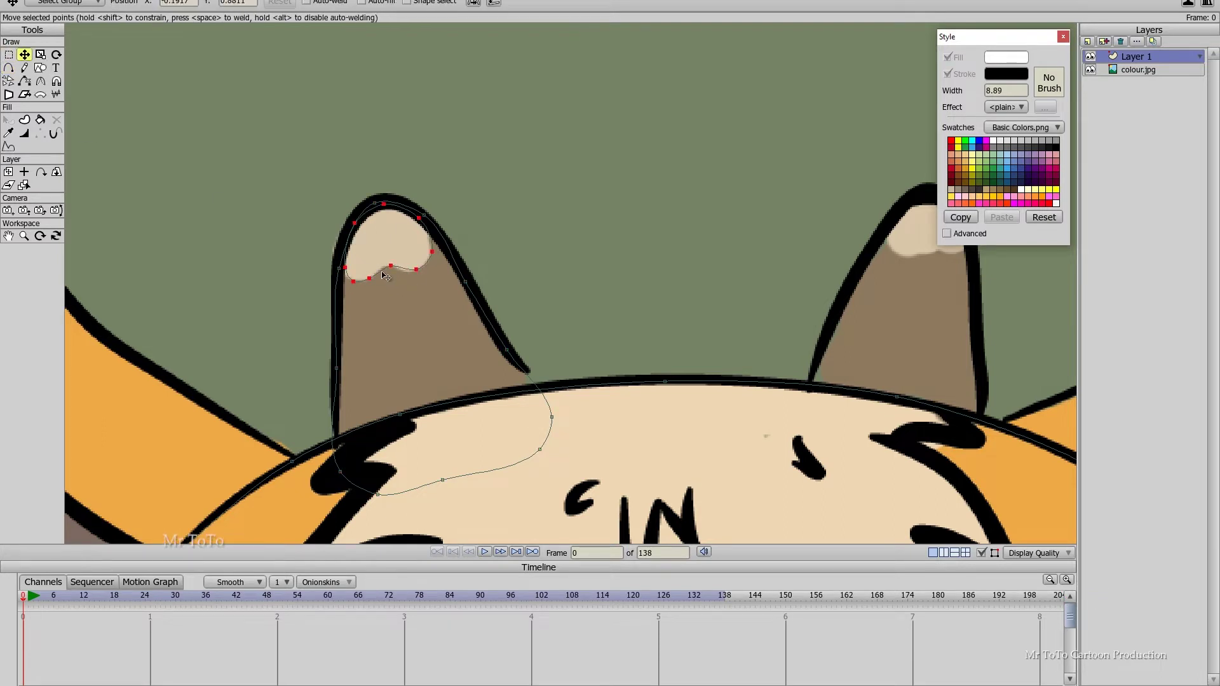
left_click(9, 54)
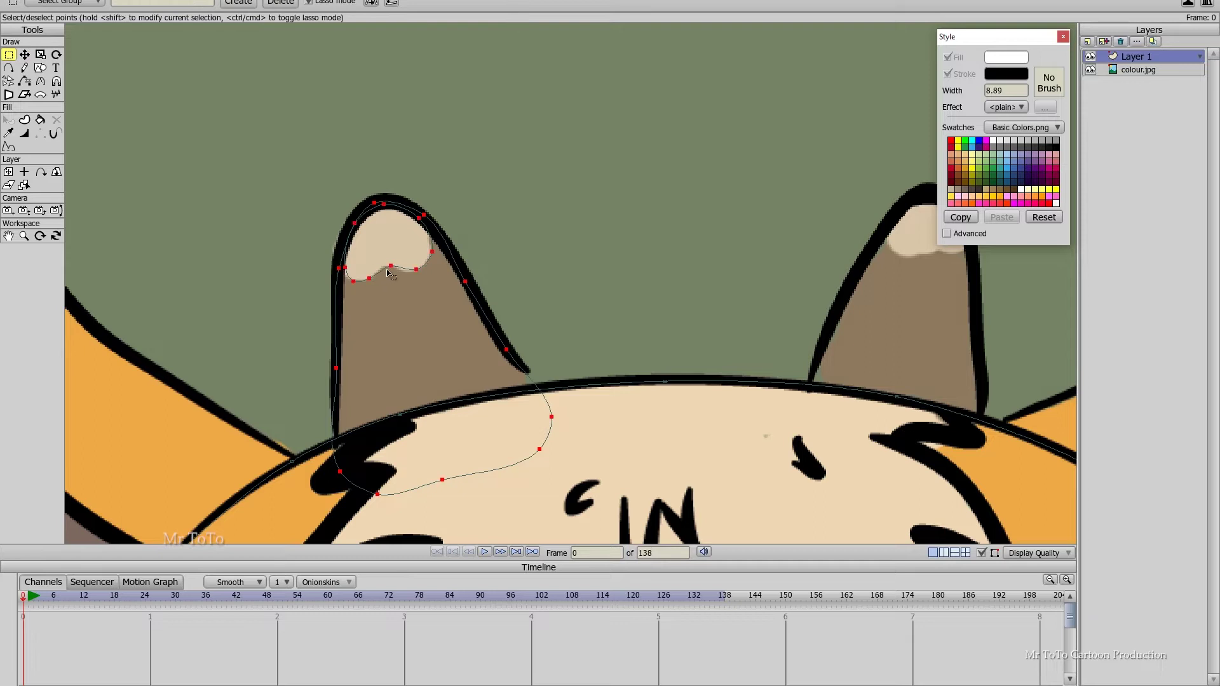
key("t")
scroll(439, 254, "up", 2)
key("ctrl+c")
key("ctrl+v")
left_click_drag(403, 246, 830, 244)
scroll(534, 220, "down", 2)
scroll(528, 216, "down", 3)
left_click(473, 2)
left_click_drag(736, 286, 816, 280)
key("Return")
left_click_drag(697, 358, 701, 364)
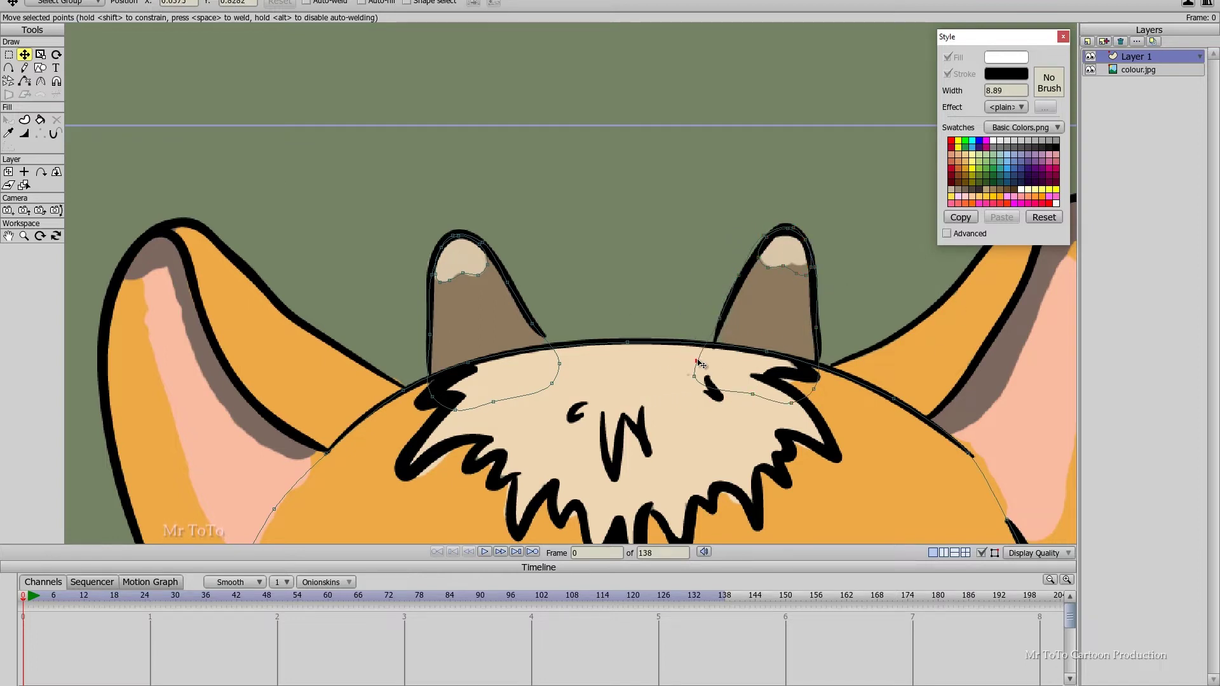
Trace the left ear's outer edge, folded rim and pink inner area, extending the shapes into the head.
scroll(577, 370, "down", 4)
scroll(539, 338, "up", 3)
left_click(11, 68)
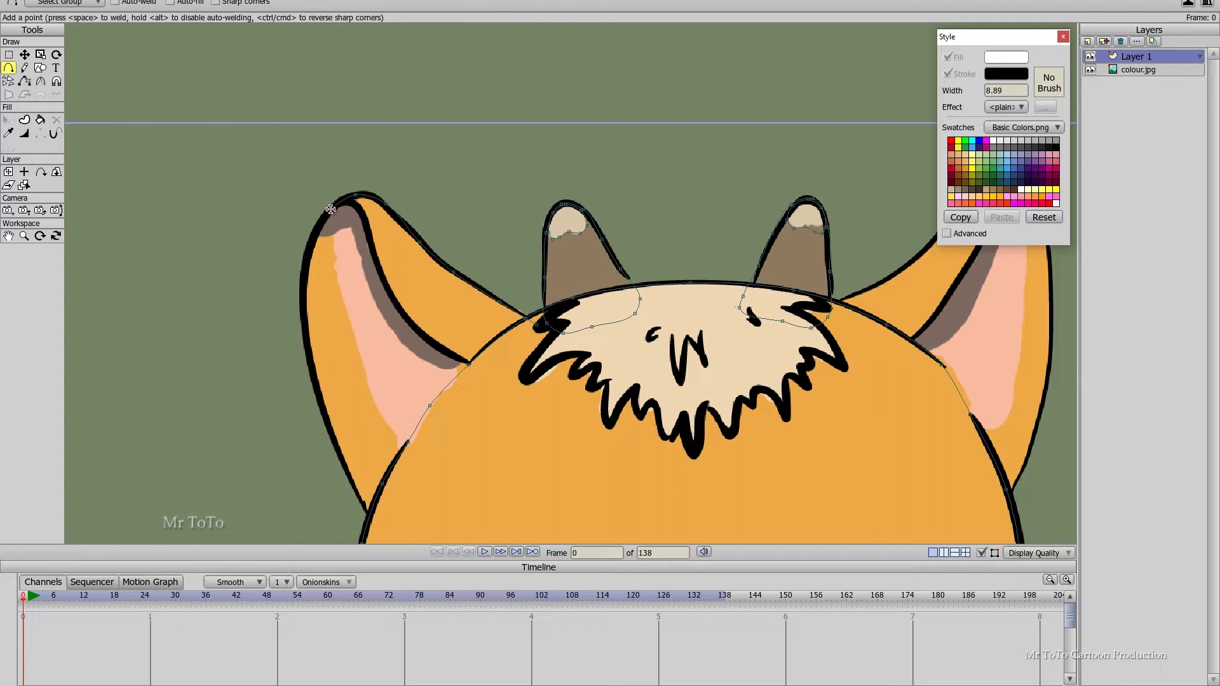
mouse_move(330, 209)
left_mouse_down()
mouse_move(328, 311)
mouse_move(371, 441)
mouse_move(412, 485)
mouse_move(498, 466)
mouse_move(544, 363)
mouse_move(536, 322)
mouse_move(473, 364)
mouse_move(417, 330)
mouse_move(372, 243)
left_mouse_up()
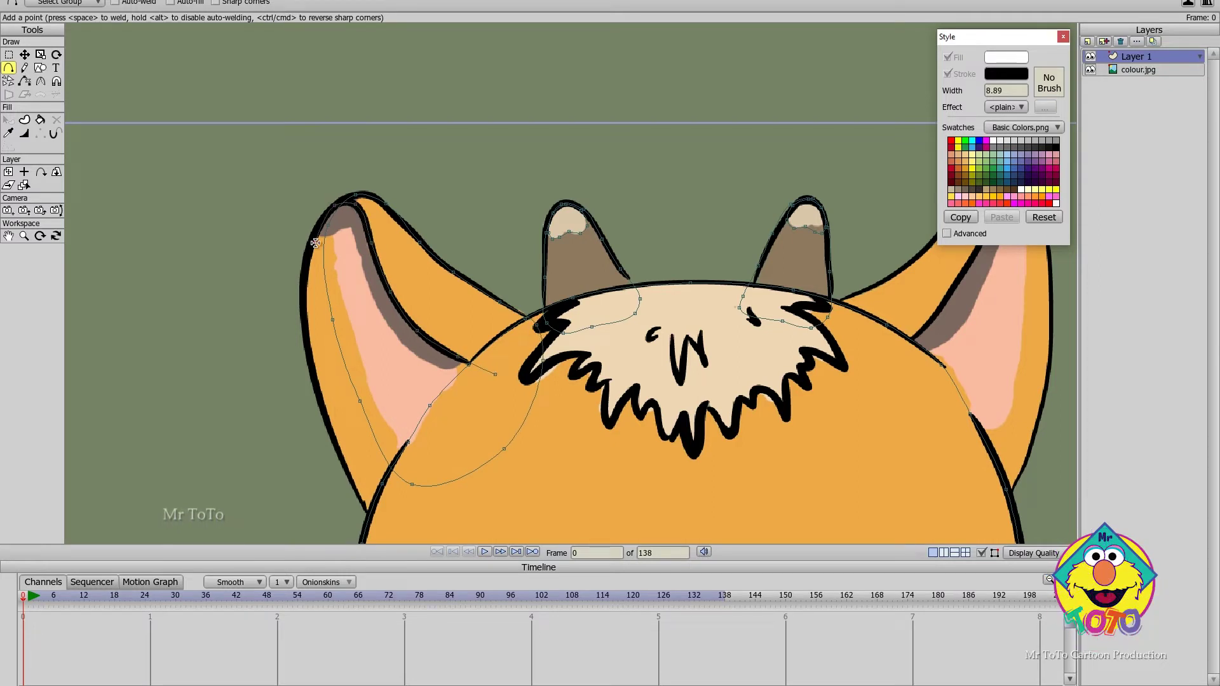
left_click_drag(333, 437, 347, 467)
left_click_drag(346, 467, 362, 498)
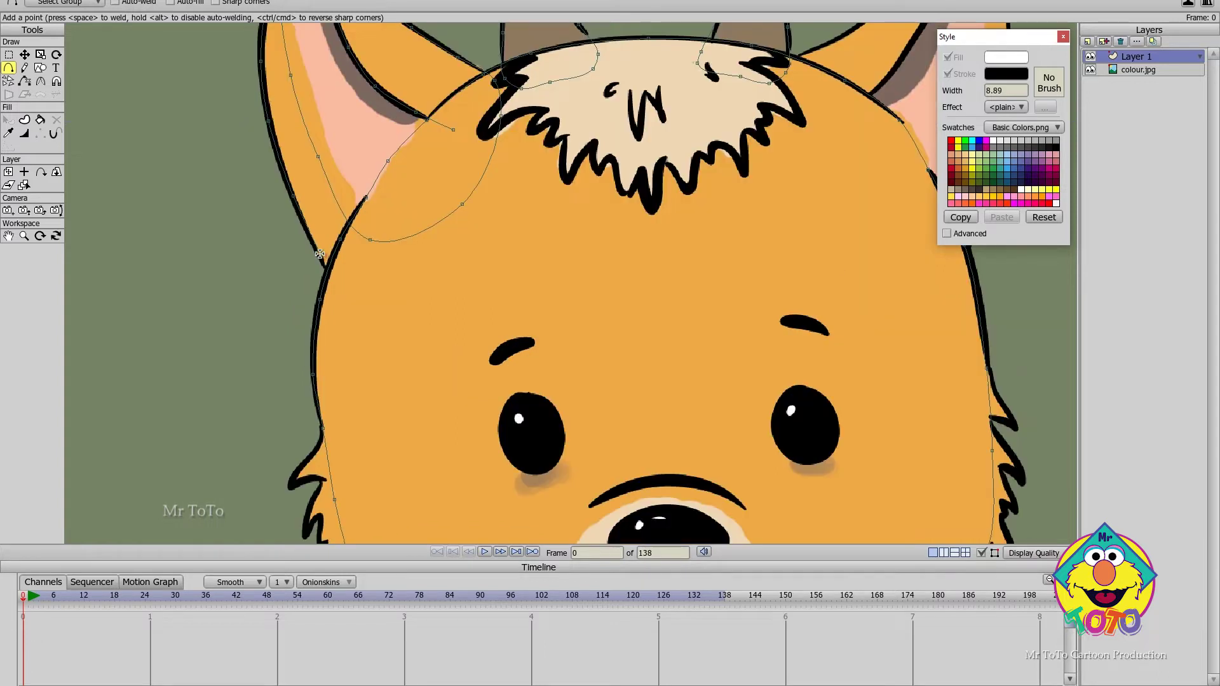
mouse_move(320, 254)
left_mouse_down()
mouse_move(340, 287)
mouse_move(392, 292)
mouse_move(468, 244)
mouse_move(483, 156)
mouse_move(453, 130)
mouse_move(523, 295)
left_mouse_up()
key("space")
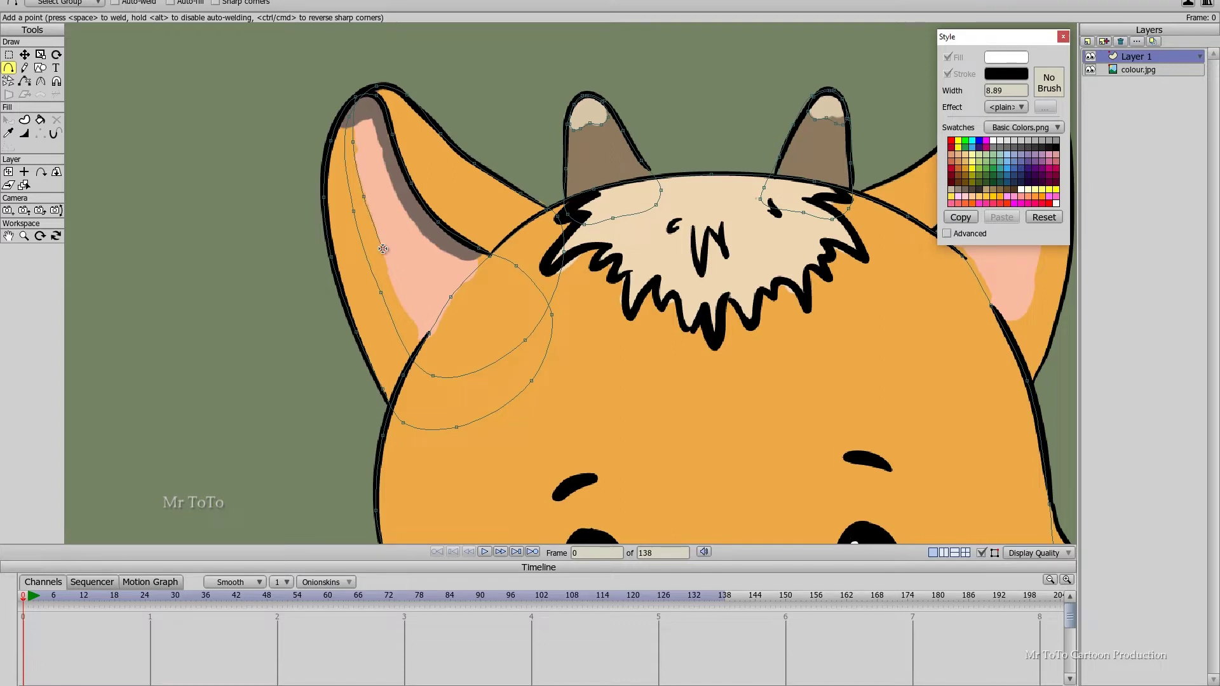
left_click(412, 321)
Trace the jagged cream hair tuft on the forehead, including its upper edge along the top of the head.
scroll(526, 366, "down", 5)
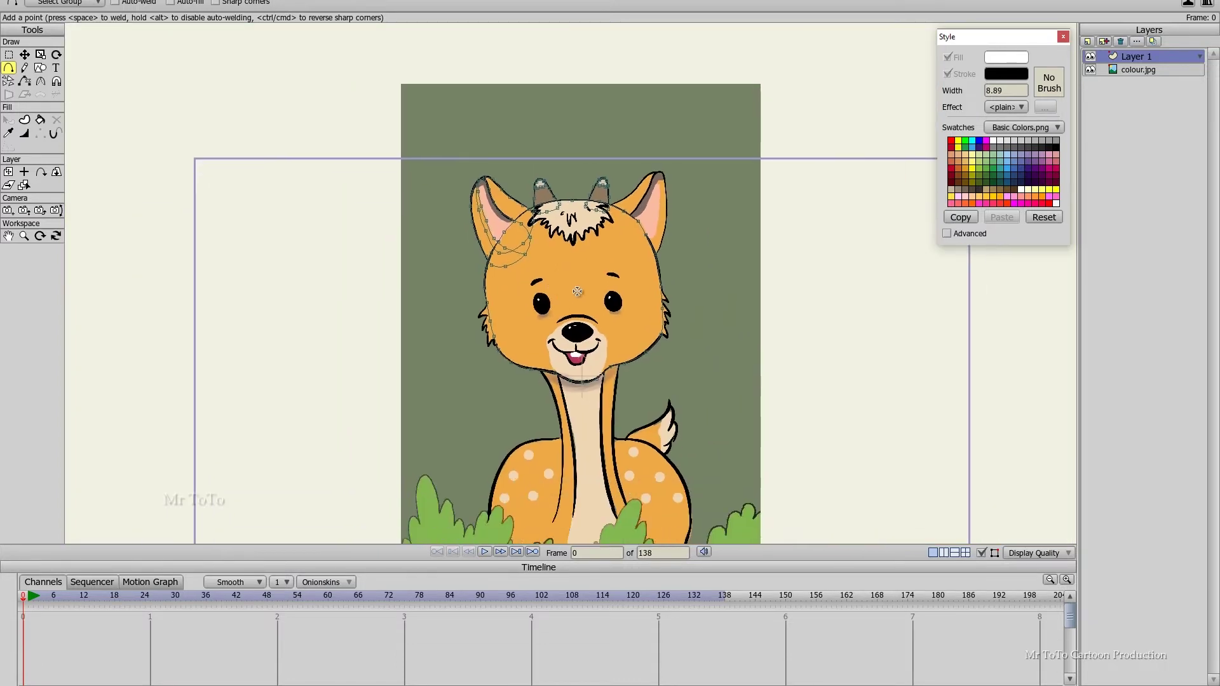
scroll(519, 282, "up", 7)
scroll(519, 281, "up", 2)
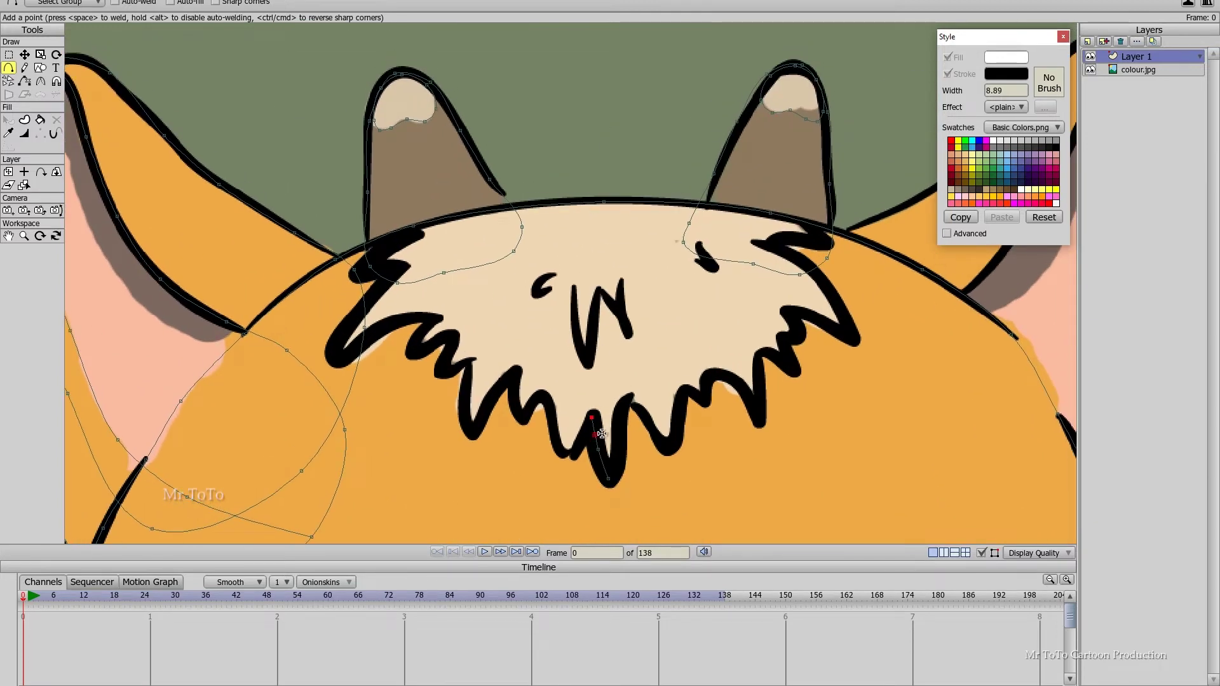
left_click(541, 395)
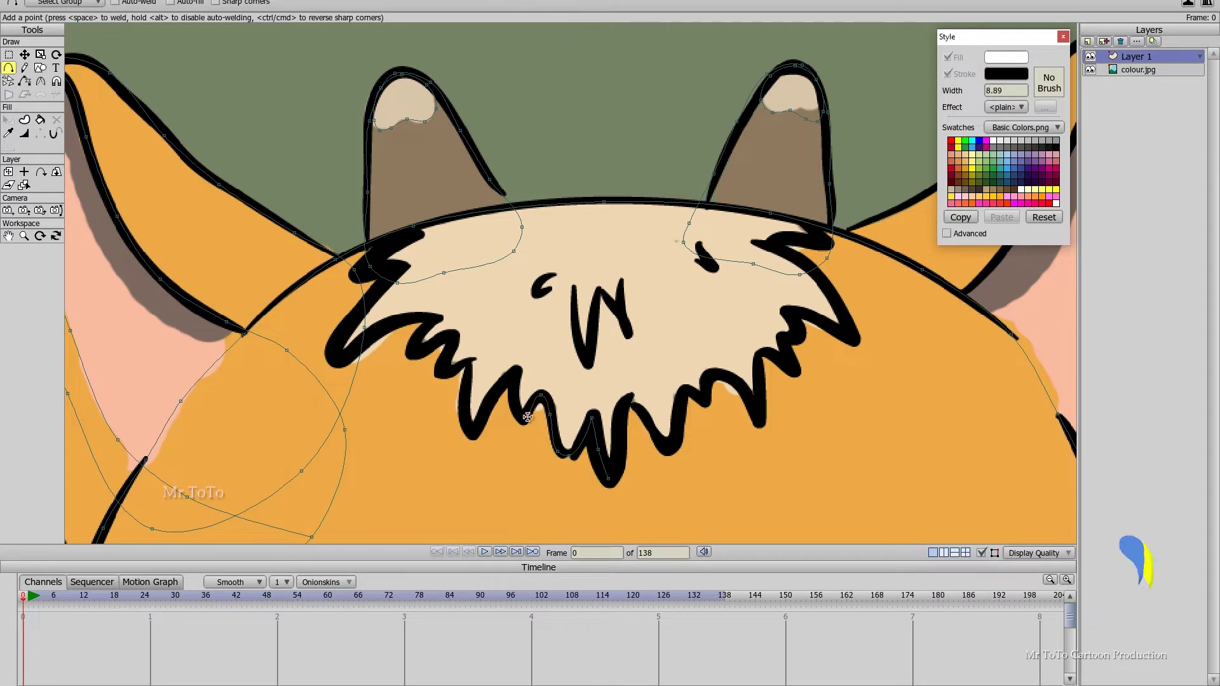
left_click(523, 422)
left_click(512, 391)
left_click(497, 390)
left_click(480, 422)
left_click(474, 437)
left_click(466, 422)
left_click(464, 391)
left_click(468, 360)
left_click(453, 371)
left_click(442, 376)
left_click(444, 360)
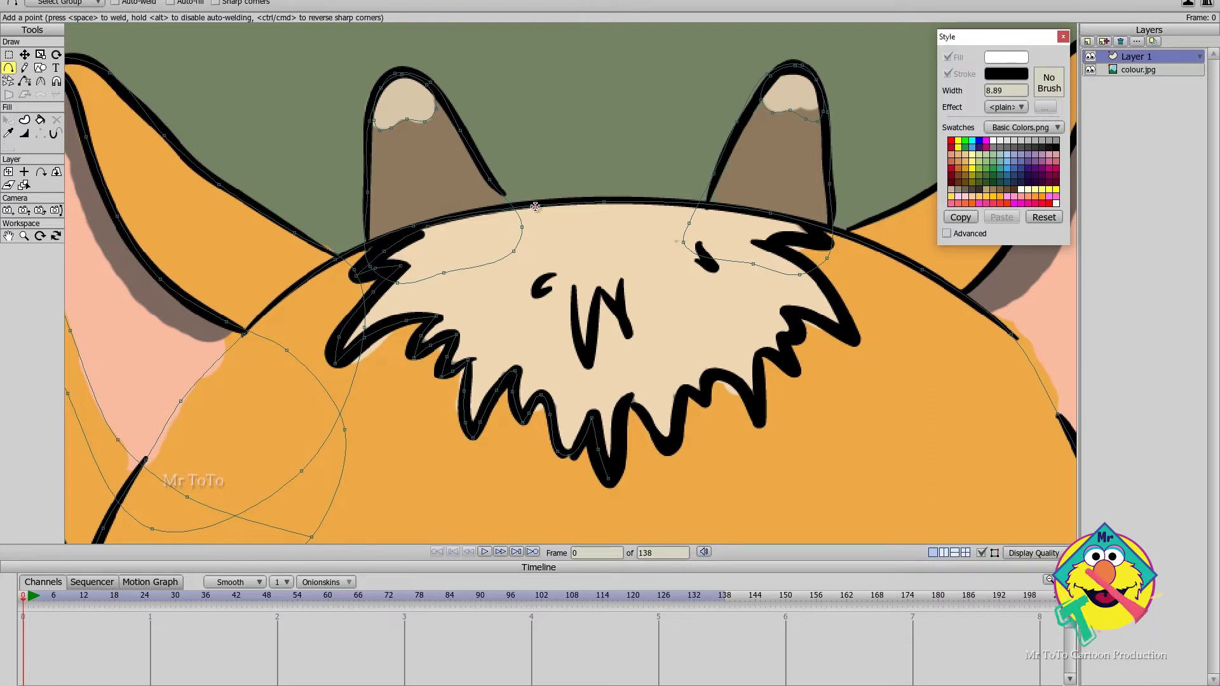
left_click(631, 203)
left_click(718, 207)
left_click(783, 218)
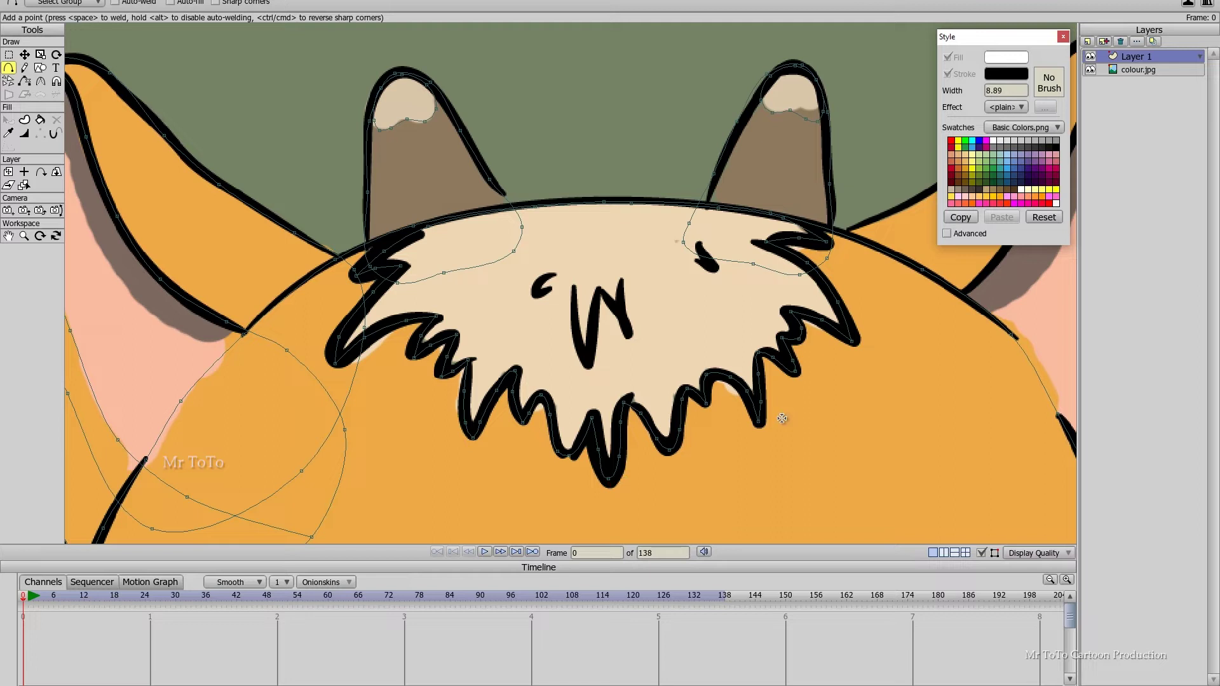
Trace the small hair marks inside the forehead tuft, including the central W-shaped strand.
scroll(544, 277, "up", 2)
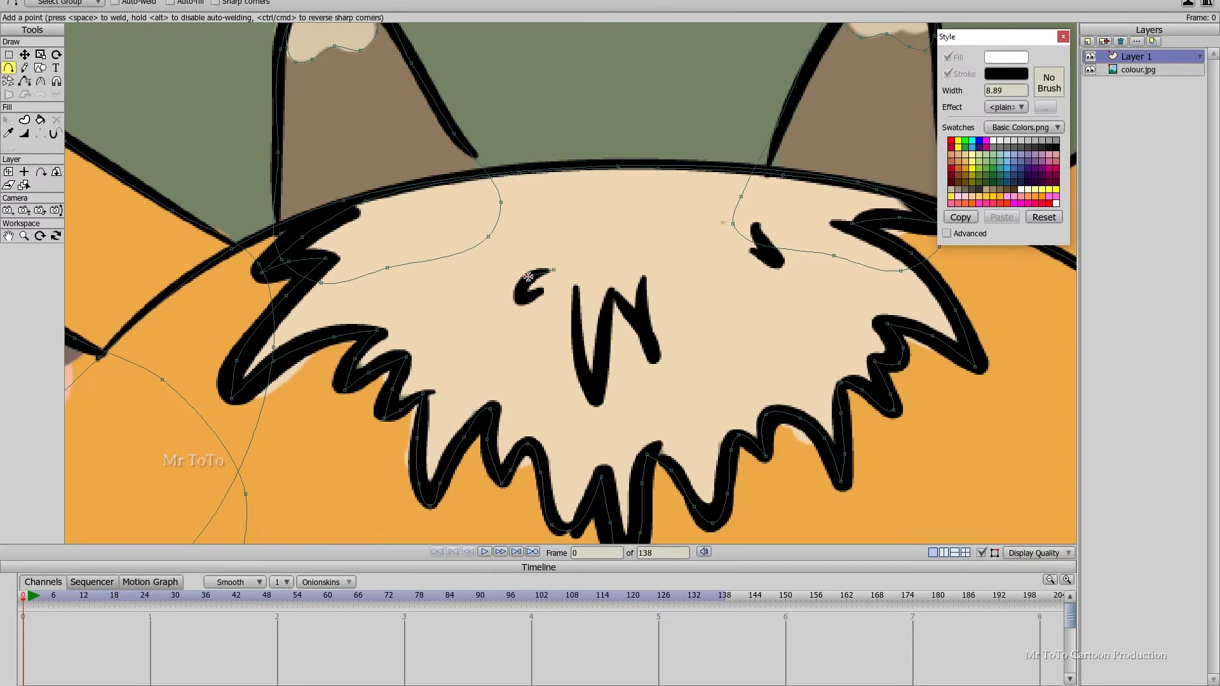
left_click_drag(574, 287, 585, 381)
left_click_drag(585, 381, 597, 398)
left_click_drag(597, 397, 600, 378)
left_click_drag(600, 378, 604, 334)
mouse_move(605, 335)
left_mouse_down()
mouse_move(612, 292)
mouse_move(646, 336)
mouse_move(643, 280)
left_mouse_up()
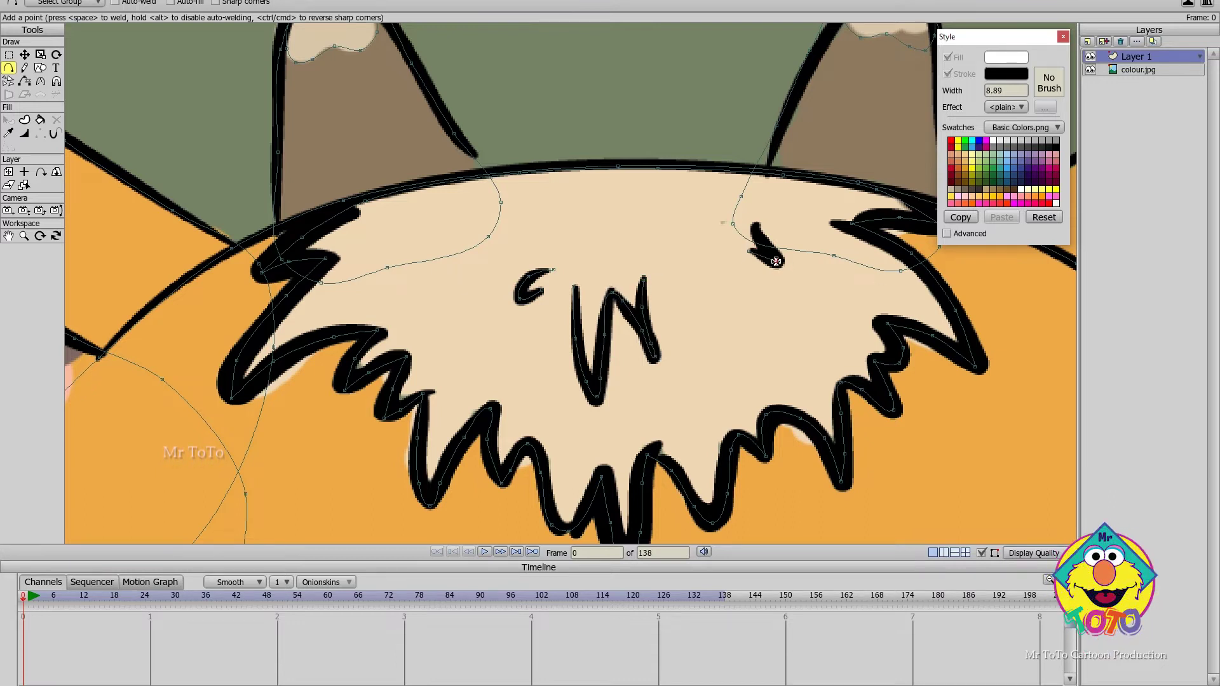
left_click_drag(764, 246, 756, 225)
left_click_drag(670, 202, 581, 310)
Duplicate the left ear shapes, flip the copy horizontally, and place it over the right ear.
scroll(572, 299, "down", 8)
scroll(546, 260, "up", 4)
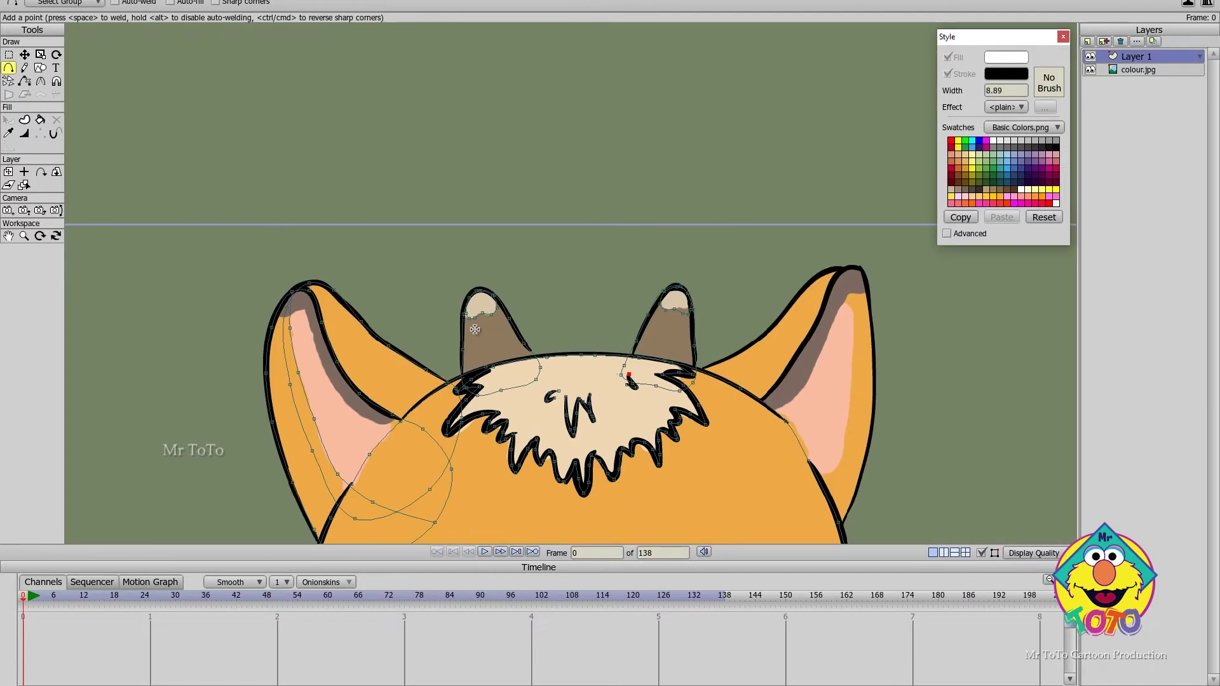
left_click_drag(546, 260, 550, 172)
left_click(8, 55)
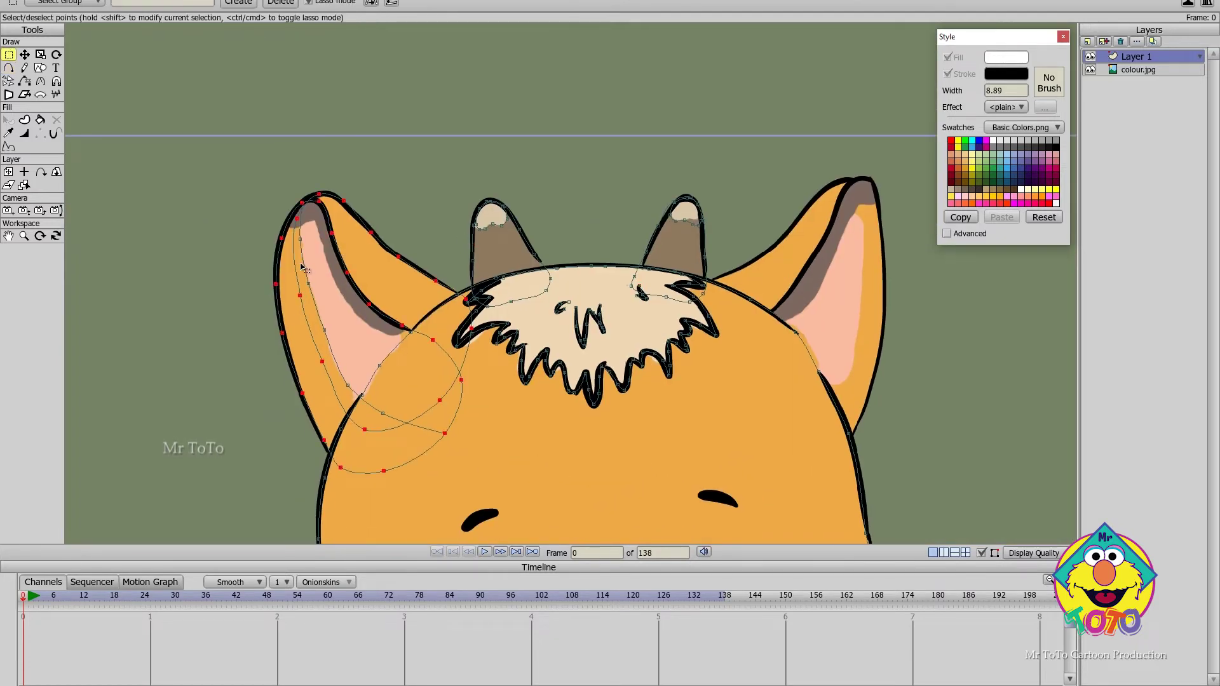
key("t")
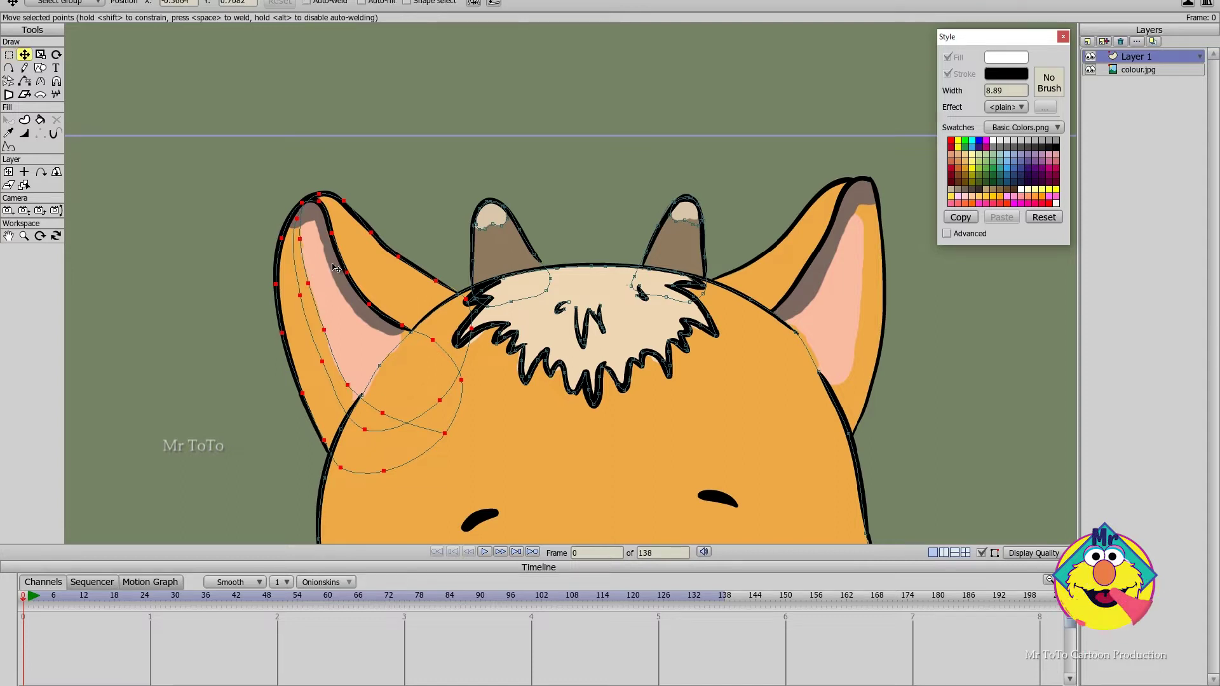
left_click(475, 6)
left_click_drag(416, 247, 842, 231)
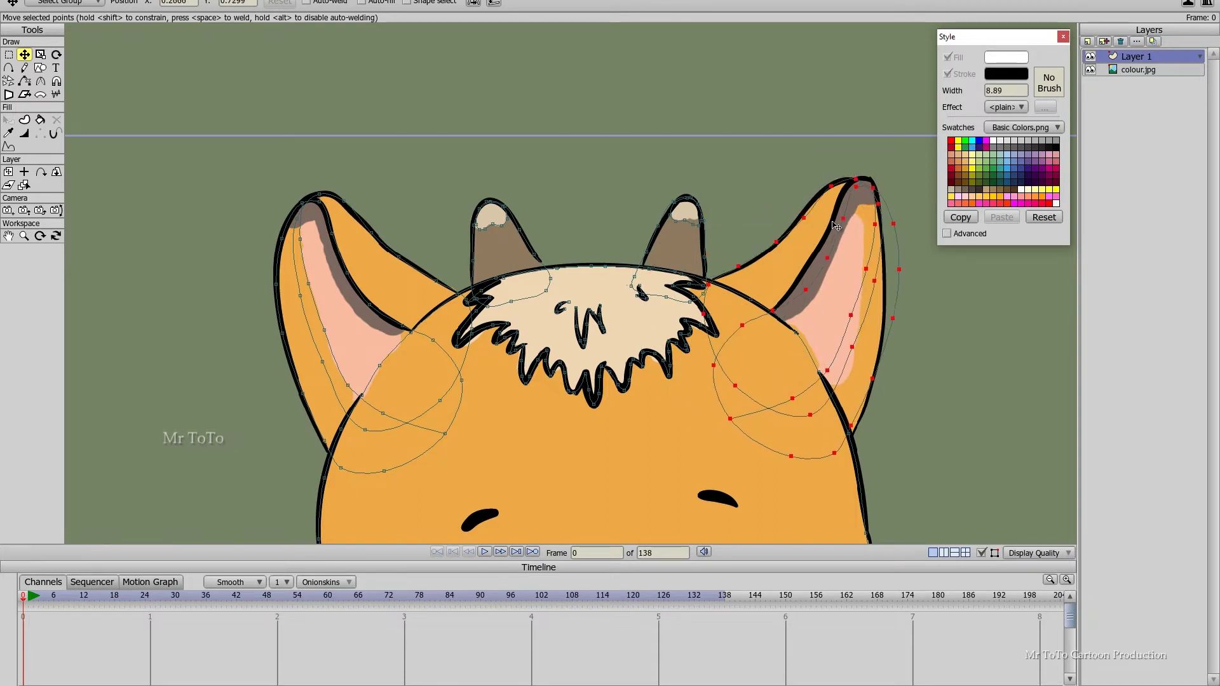
Draw an oval over the left eye and scale and move it to fit the black pupil.
scroll(542, 259, "down", 5)
scroll(534, 372, "up", 6)
left_click(40, 68)
scroll(468, 373, "up", 2)
left_click_drag(415, 279, 512, 413)
left_click(24, 55)
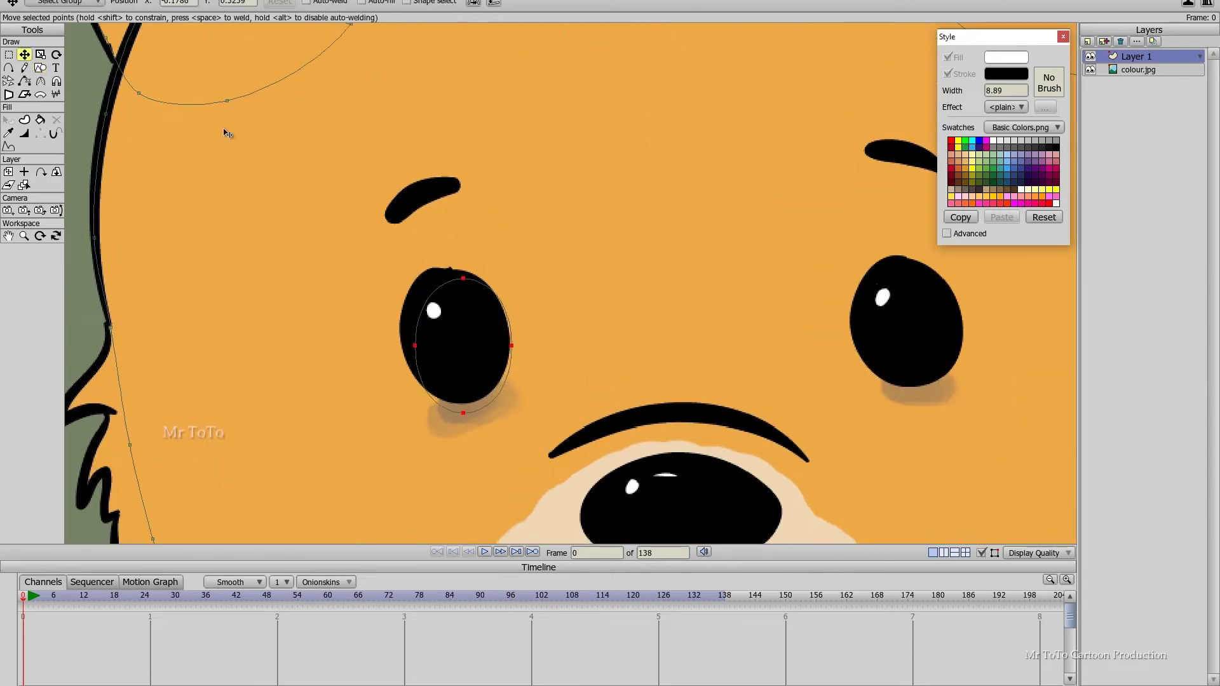
scroll(522, 324, "down", 4)
left_click(40, 54)
left_click_drag(547, 278, 550, 274)
left_click(25, 54)
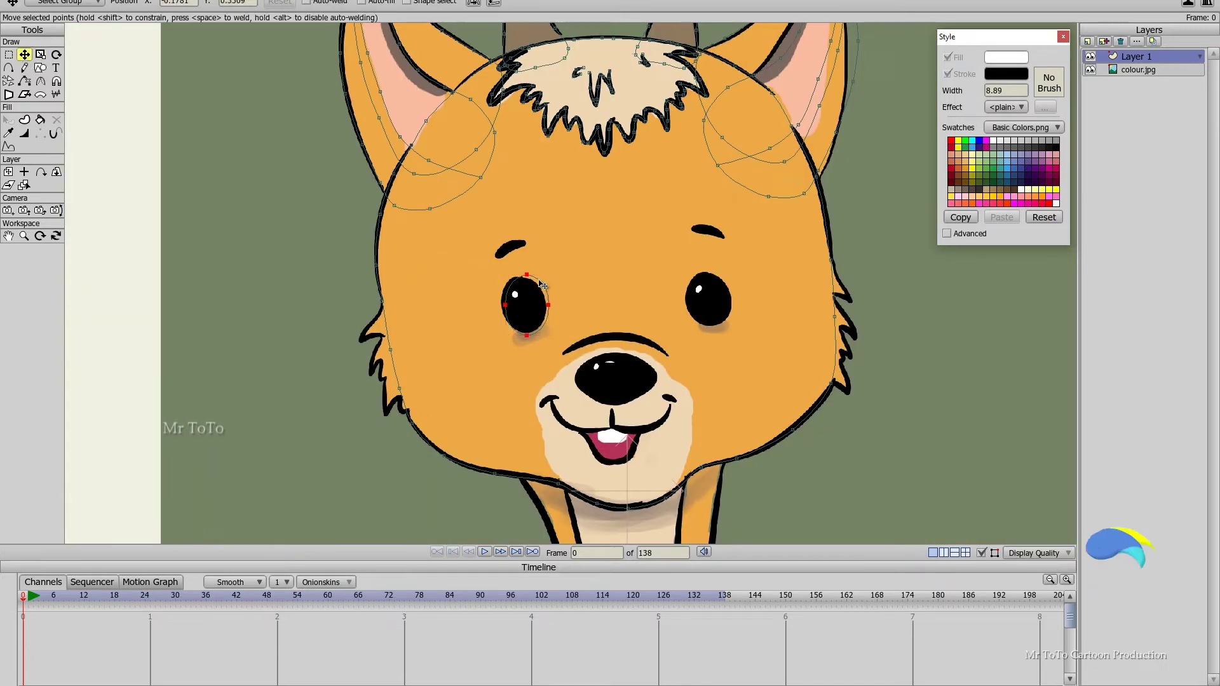
Draw a small oval over the white highlight in the left eye, and select the pupil oval.
scroll(543, 285, "down", 3)
scroll(544, 285, "up", 6)
left_click(41, 68)
left_click_drag(499, 280, 526, 307)
key("g")
left_click(523, 264)
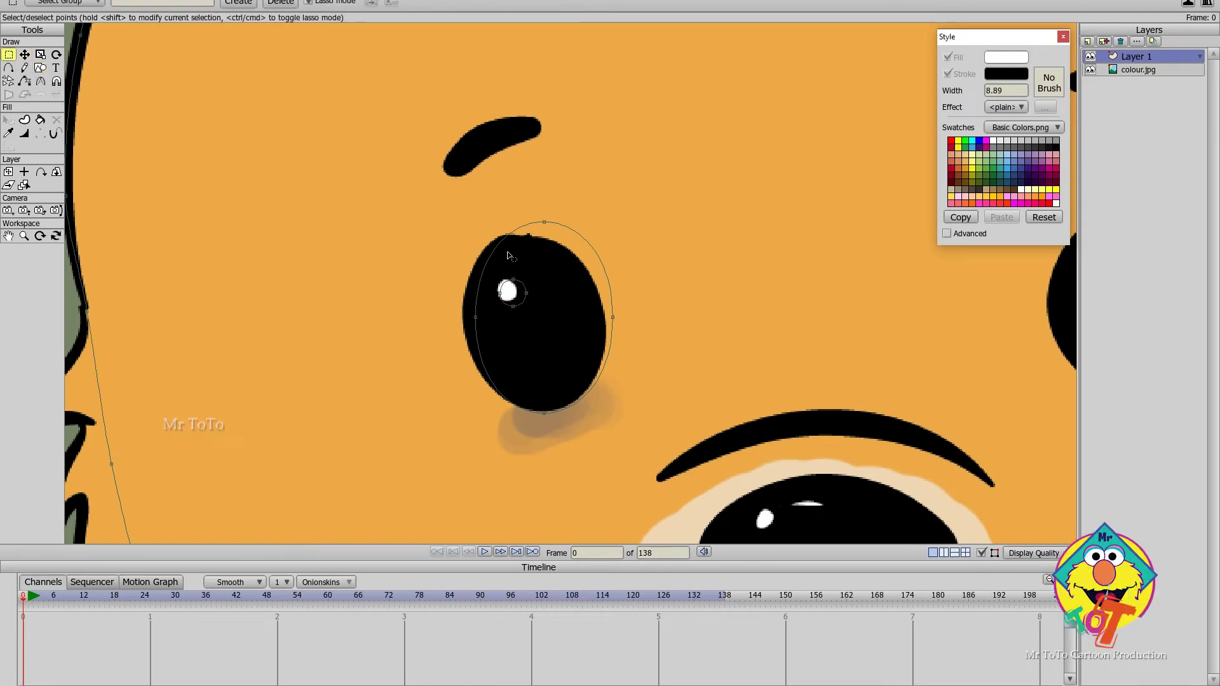
Draw a wide closed loop around the left eye and adjust its points so it encircles the pupil and the shadow.
key("a")
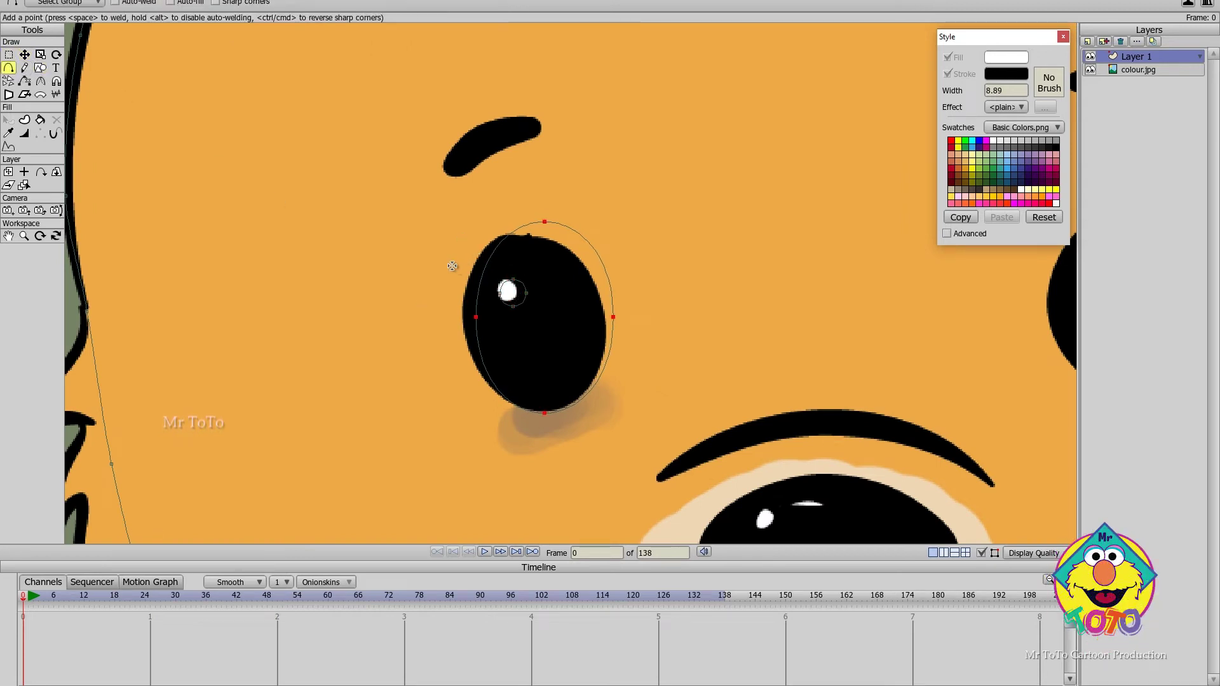
mouse_move(463, 203)
left_mouse_down()
mouse_move(440, 247)
mouse_move(426, 356)
mouse_move(468, 428)
mouse_move(504, 446)
mouse_move(624, 433)
mouse_move(658, 311)
mouse_move(630, 213)
mouse_move(556, 161)
mouse_move(463, 203)
left_mouse_up()
left_click(24, 54)
left_click_drag(439, 247, 430, 259)
left_click(631, 216)
left_click_drag(634, 219, 640, 232)
left_click_drag(540, 169, 576, 178)
left_click_drag(661, 323, 663, 337)
left_click_drag(624, 434, 616, 434)
left_click_drag(462, 203, 484, 187)
Draw a second closed loop around the left pupil, inside the wide outer loop.
key("a")
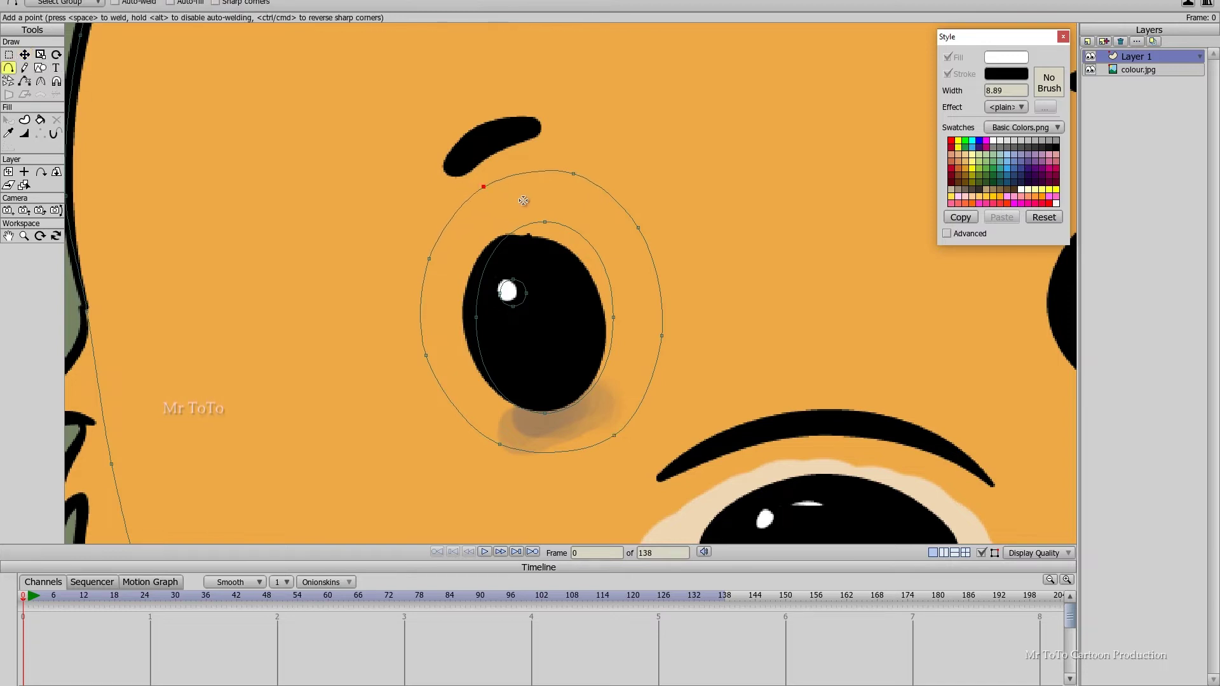
left_click_drag(449, 340, 465, 378)
left_click_drag(464, 378, 498, 420)
left_click(631, 288)
left_click(591, 218)
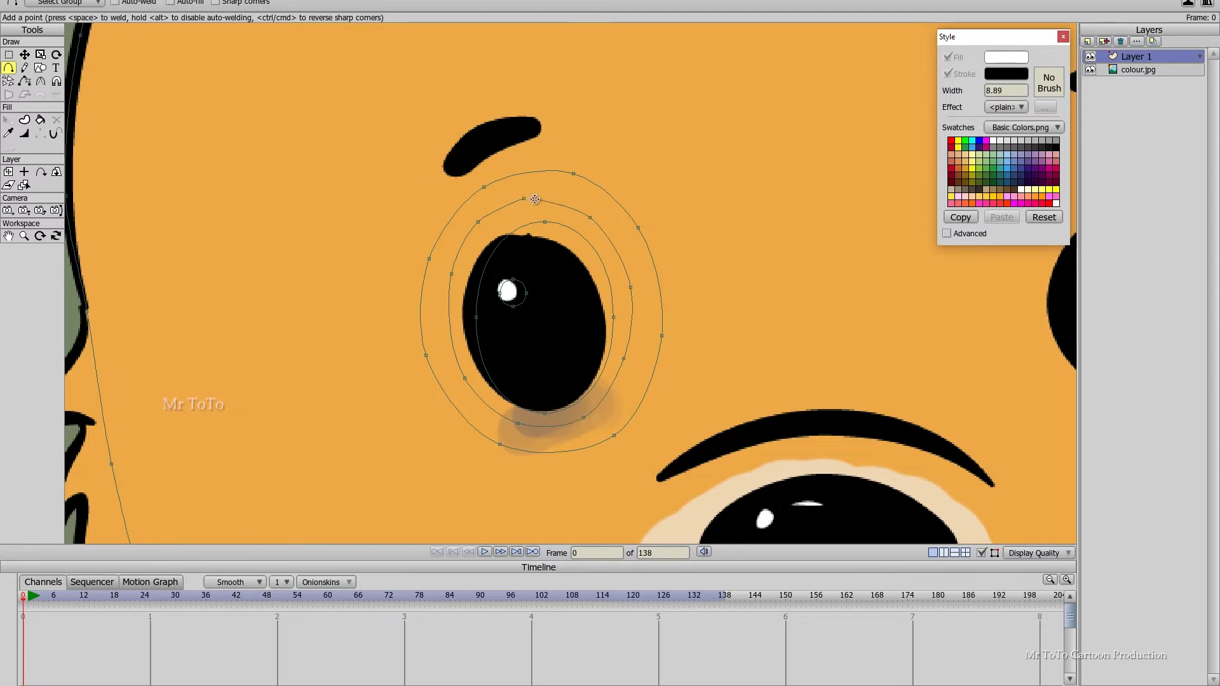
Adjust the inner loop's points to follow the left pupil more closely, and refine the outer loop's lower edge.
key("t")
left_click_drag(481, 224, 493, 224)
left_click_drag(455, 280, 462, 280)
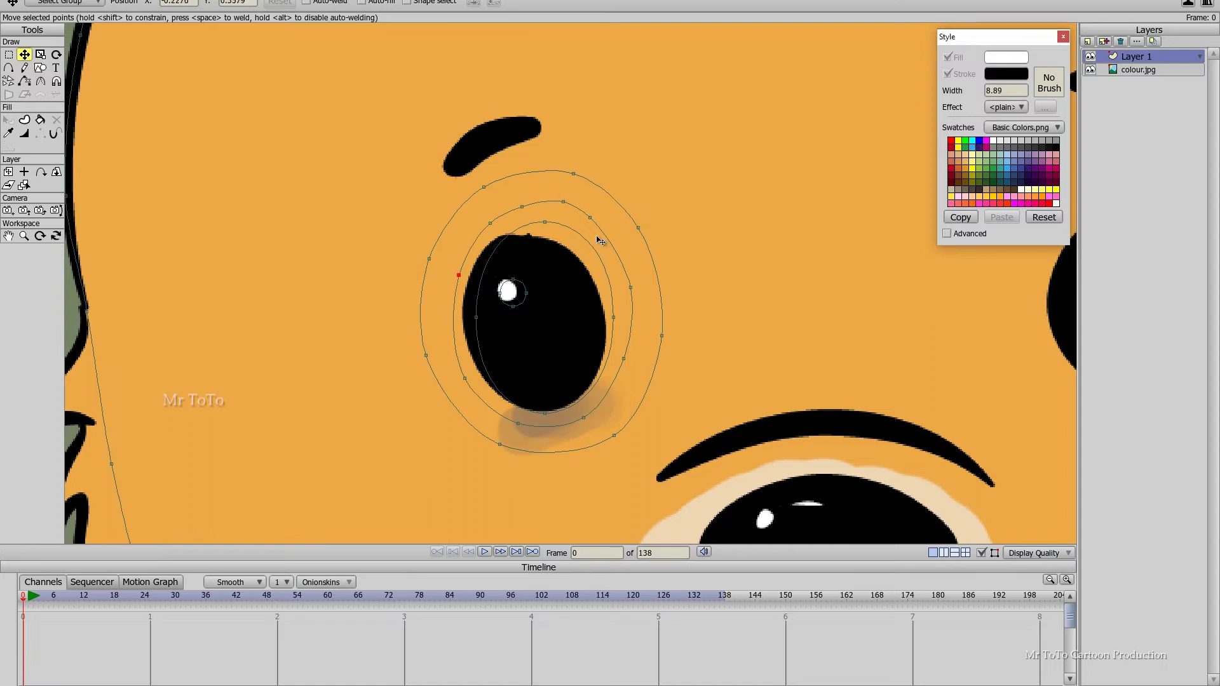
left_click_drag(469, 381, 472, 381)
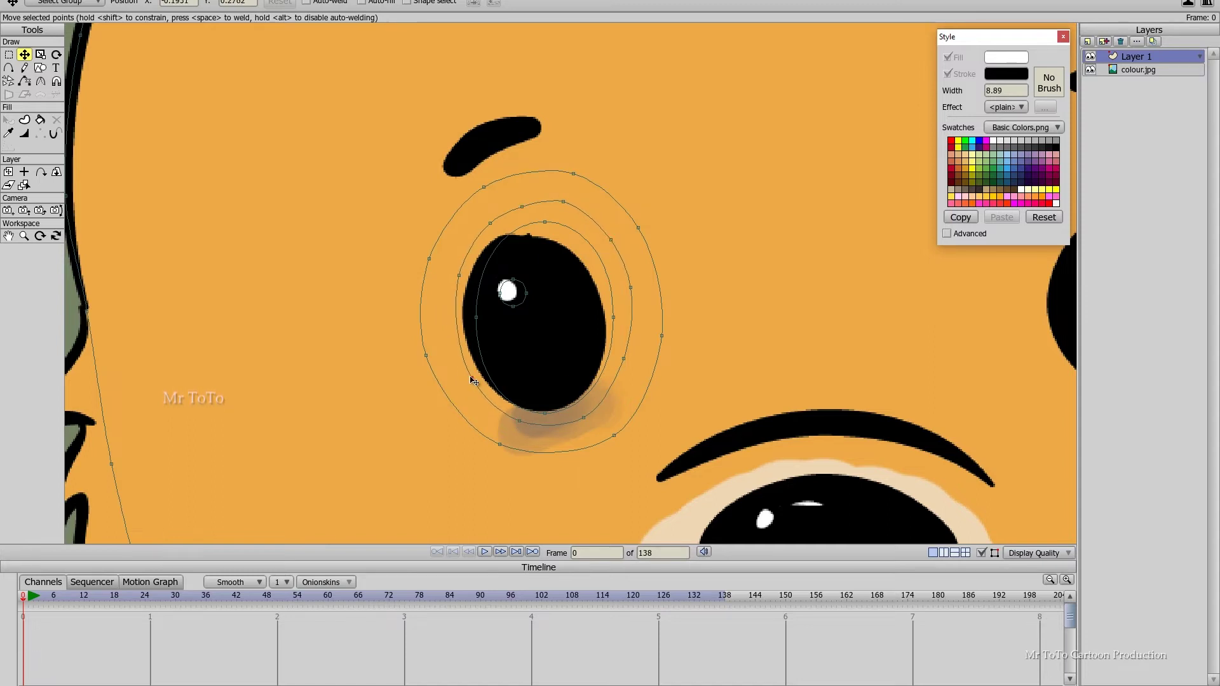
left_click_drag(621, 359, 620, 361)
left_click_drag(630, 287, 626, 287)
left_click_drag(611, 239, 608, 240)
left_click_drag(563, 201, 523, 209)
scroll(558, 309, "down", 5)
left_click_drag(582, 363, 580, 363)
scroll(759, 283, "up", 4)
Trace the left eyebrow with a curved stroke along its centre.
key("a")
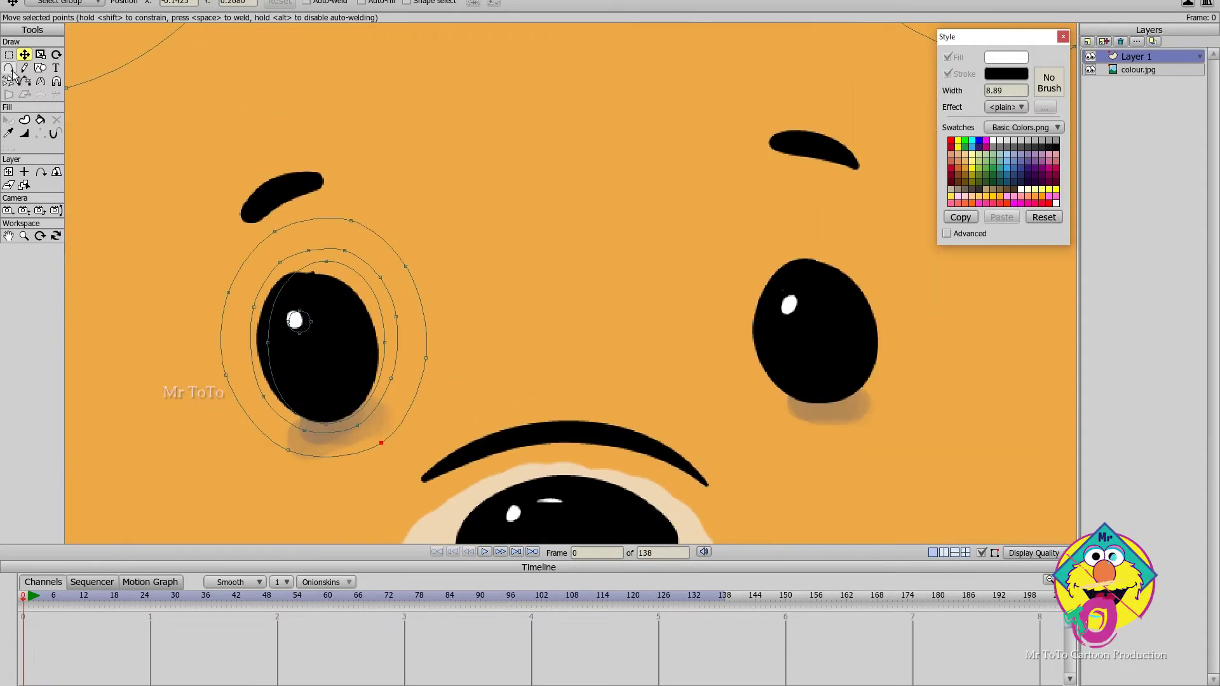
scroll(425, 248, "up", 3)
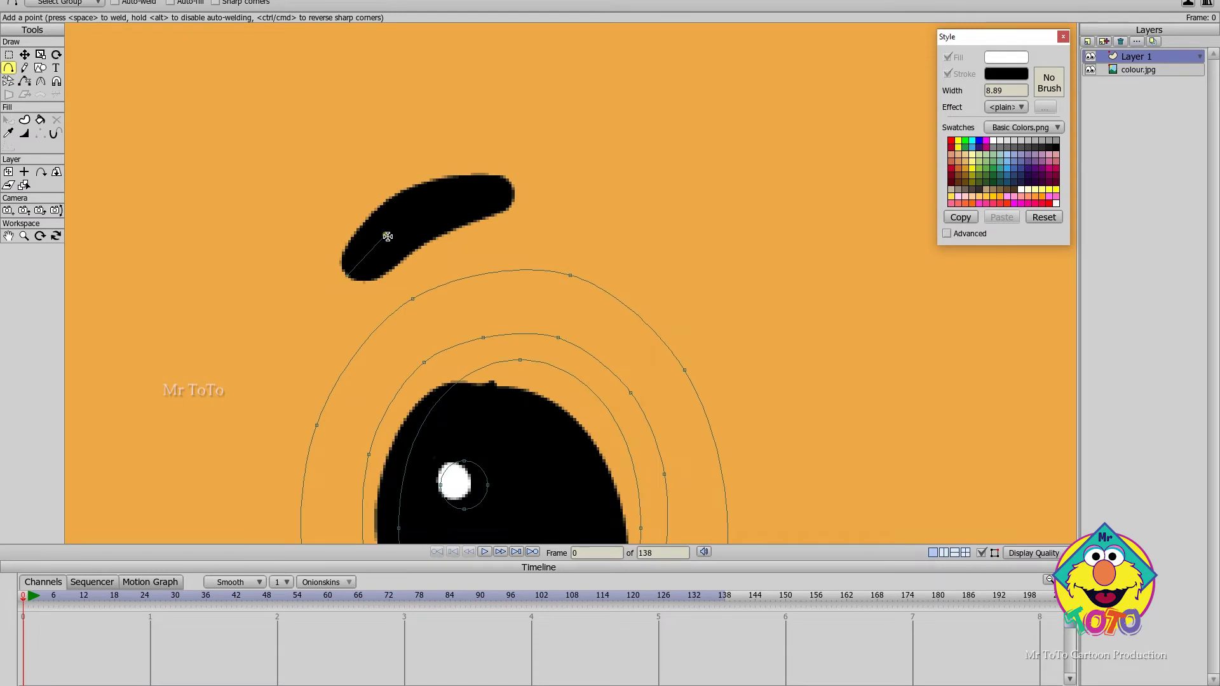
scroll(349, 259, "down", 6)
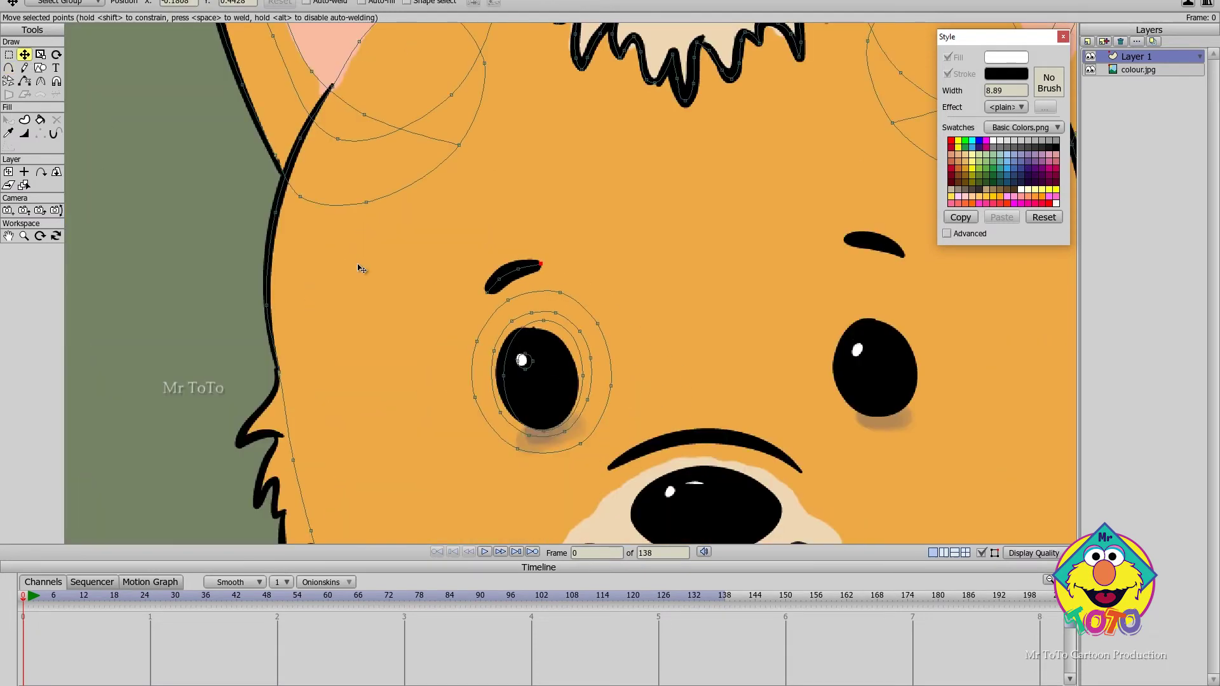
Duplicate the left eye and eyebrow shapes, flip the copy horizontally, and place it over the right eye and eyebrow.
key("g")
mouse_move(342, 213)
left_mouse_down()
mouse_move(409, 403)
mouse_move(523, 326)
mouse_move(377, 237)
left_mouse_up()
key("ctrl+c")
key("ctrl+v")
left_click(474, 3)
left_click_drag(476, 305, 684, 305)
left_click_drag(684, 305, 743, 305)
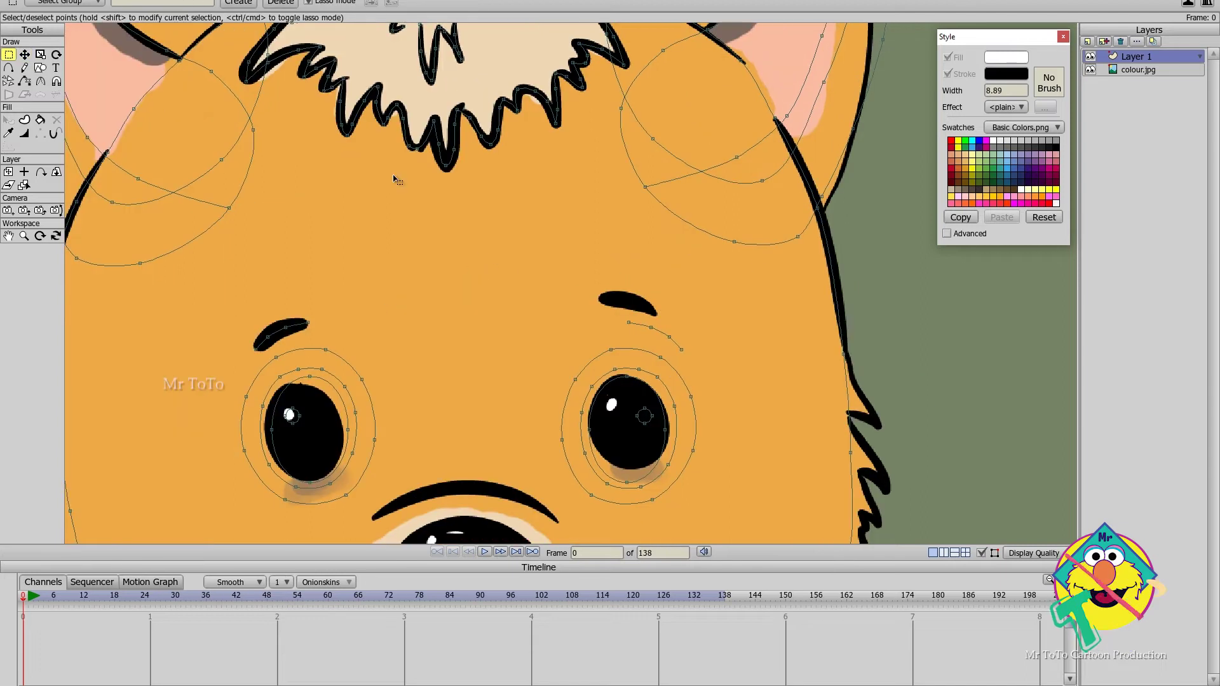
left_click(25, 55)
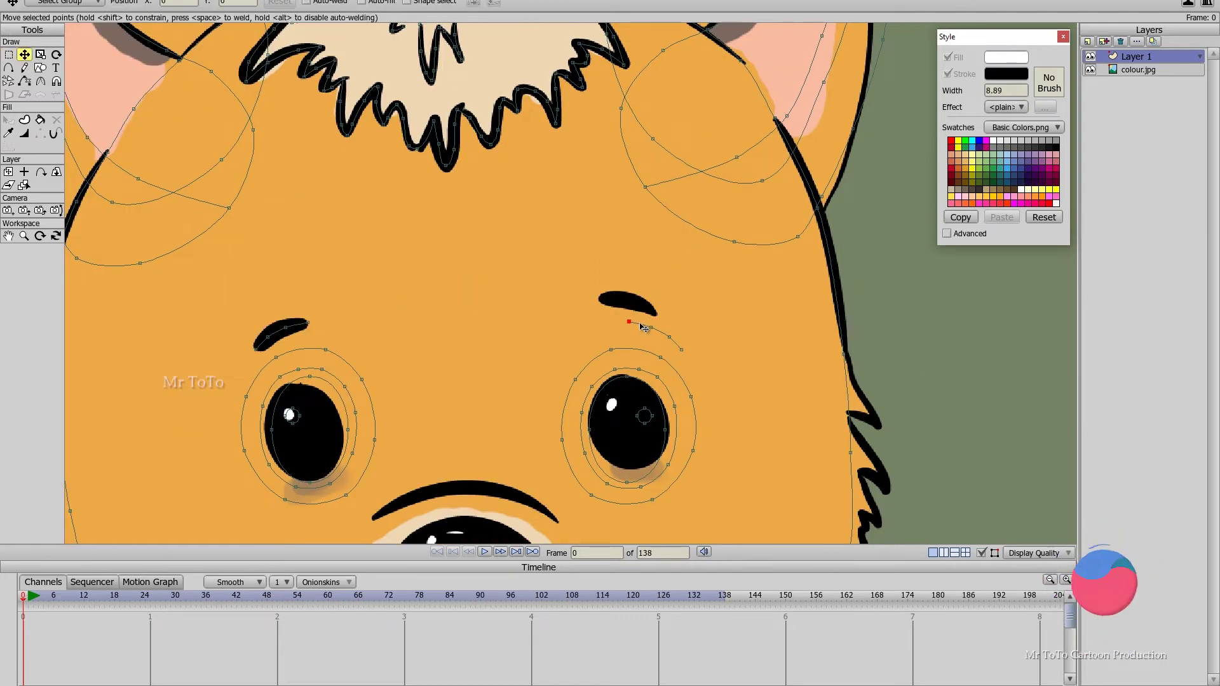
left_click_drag(658, 331, 633, 305)
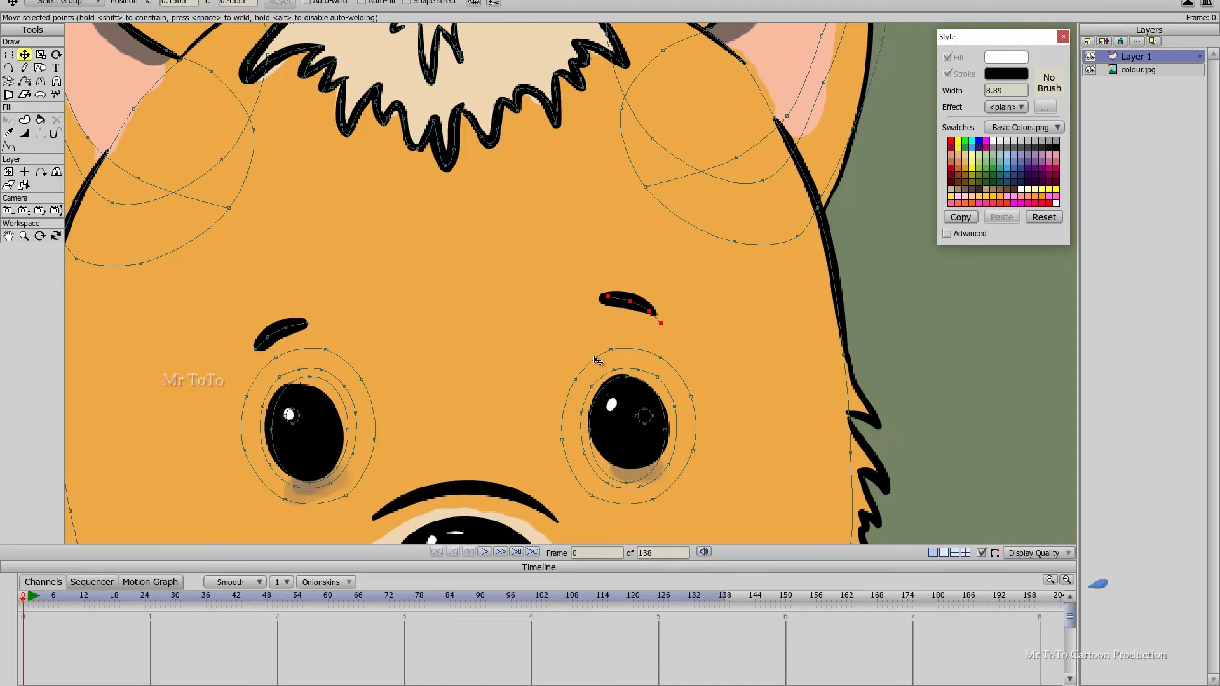
Trace the curved black line above the nose from its left end to its right end.
left_click_drag(477, 532, 539, 290)
scroll(543, 291, "up", 2)
left_click(8, 68)
left_click_drag(384, 277, 438, 247)
left_click_drag(437, 247, 522, 235)
left_click_drag(637, 268, 646, 281)
Trace the black nose with a closed outline around its edge.
scroll(502, 292, "down", 3)
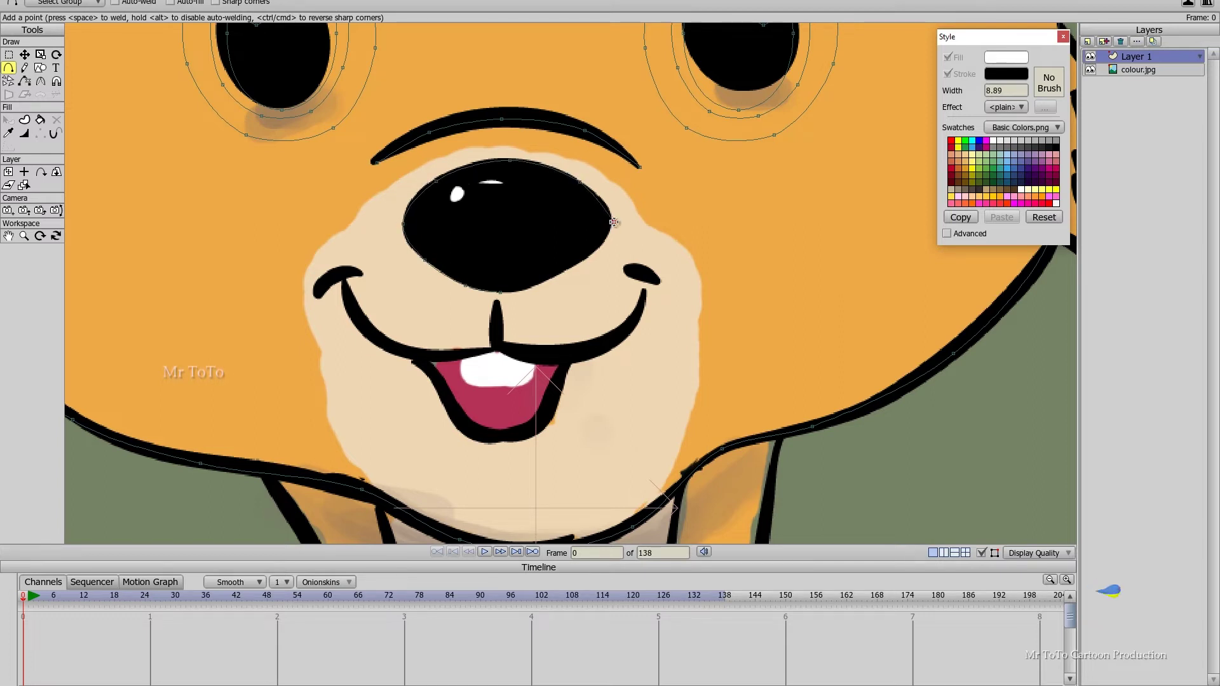
left_click(582, 259)
left_click(540, 284)
left_click(501, 292)
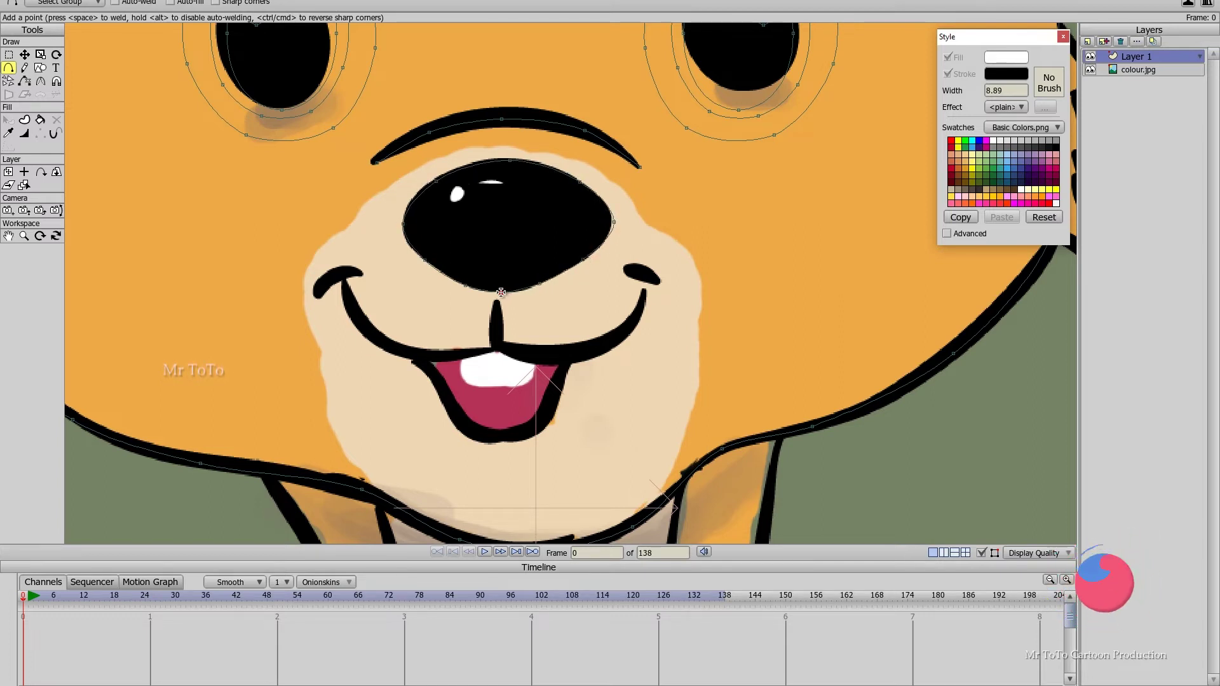
Refine the nose outline and draw an oval over the round white highlight on the nose.
scroll(478, 160, "up", 5)
mouse_move(426, 227)
left_mouse_down()
mouse_move(412, 238)
mouse_move(446, 262)
left_mouse_up()
left_click(40, 67)
left_click(154, 3)
Trace the thin white highlight near the top of the nose as a closed shape.
key("a")
left_click_drag(507, 204, 509, 204)
left_click_drag(509, 204, 544, 209)
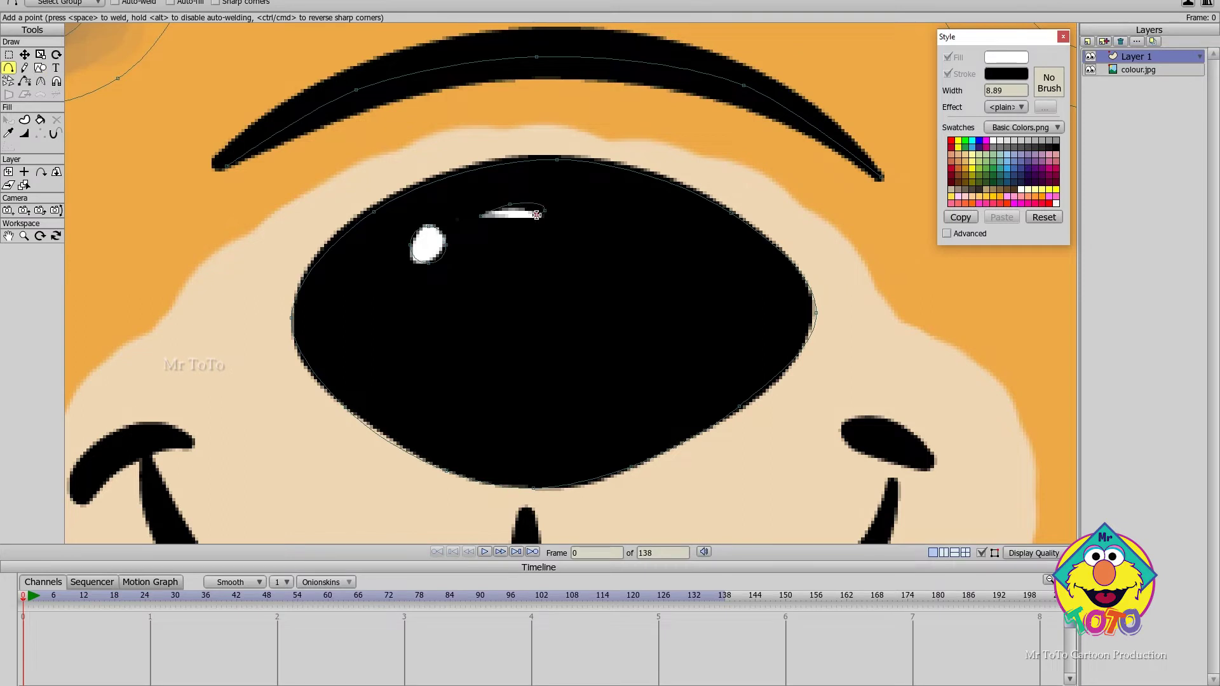
scroll(494, 190, "up", 3)
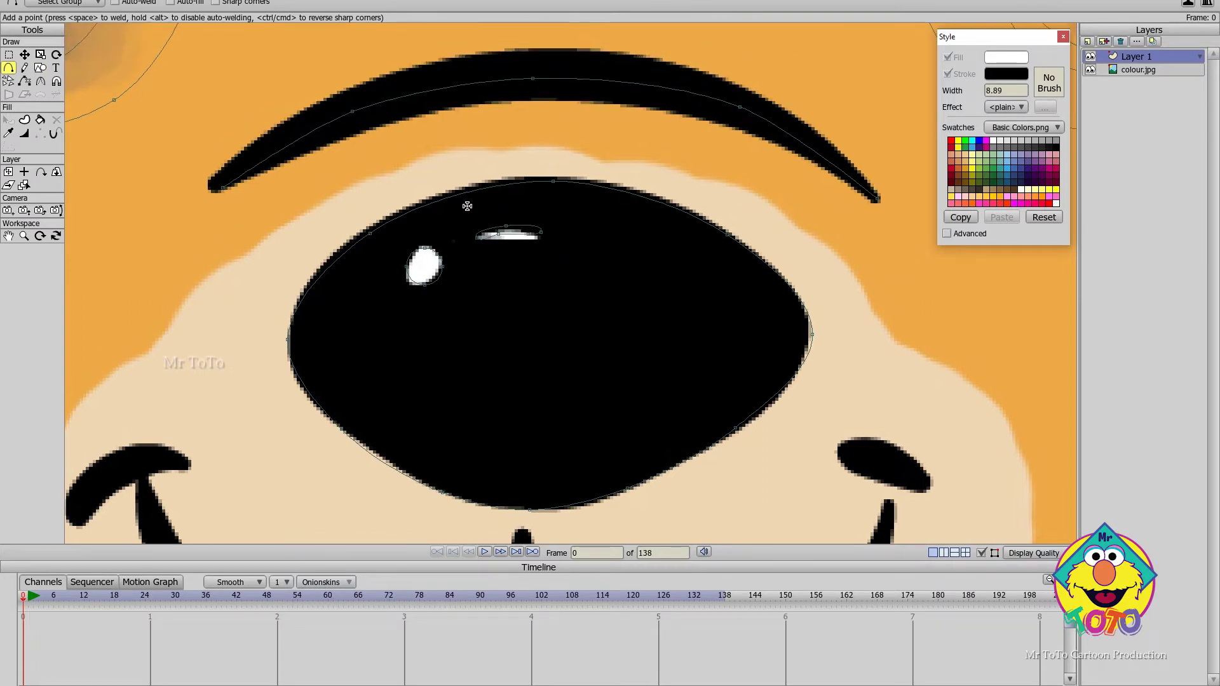
Try peaking the two end points of the thin nose highlight, and undo it.
left_click(25, 54)
left_click(298, 151)
key("ctrl+p")
left_click(484, 134)
key("ctrl+p")
key("ctrl+z")
key("ctrl+z")
Reshape the thin nose highlight by moving its left end and lower-edge points upward.
left_click(484, 135)
left_click_drag(298, 150, 297, 146)
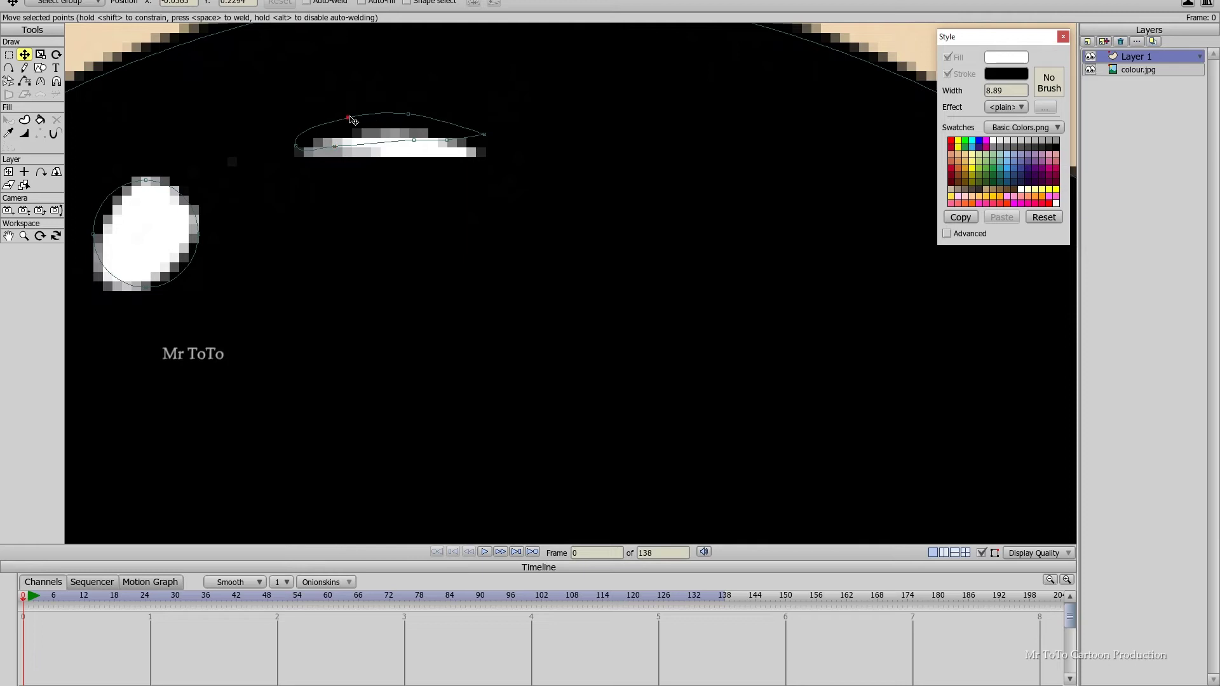
left_click_drag(417, 143, 401, 139)
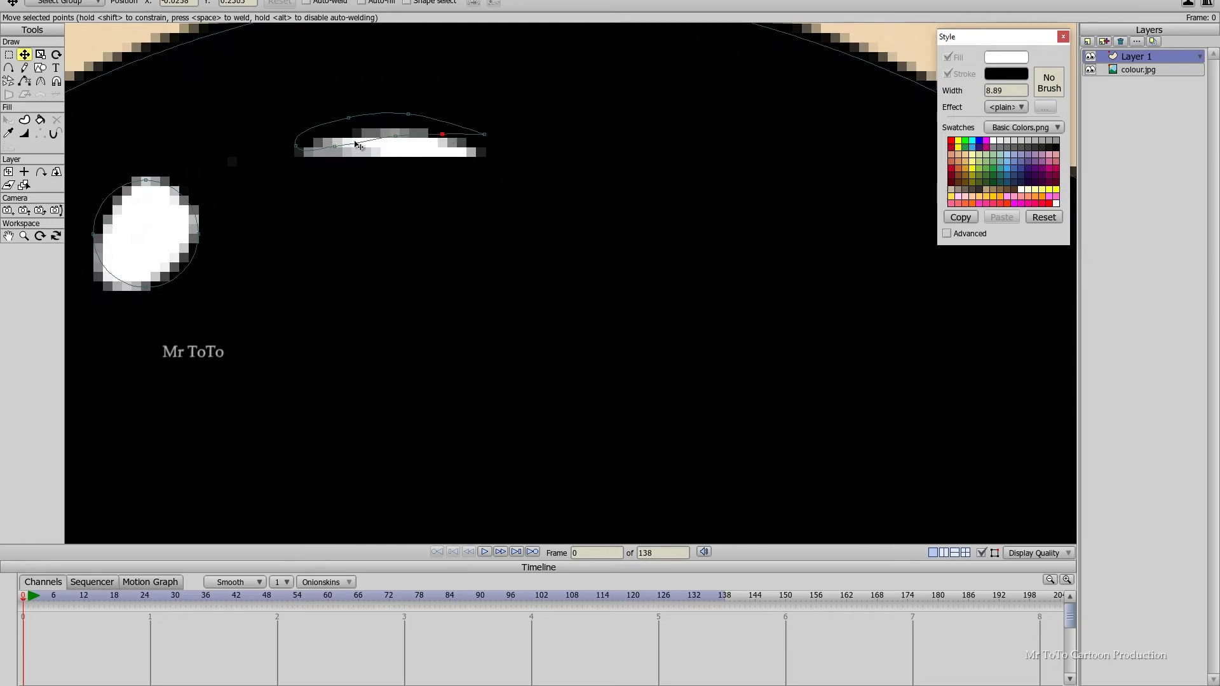
scroll(378, 183, "down", 3)
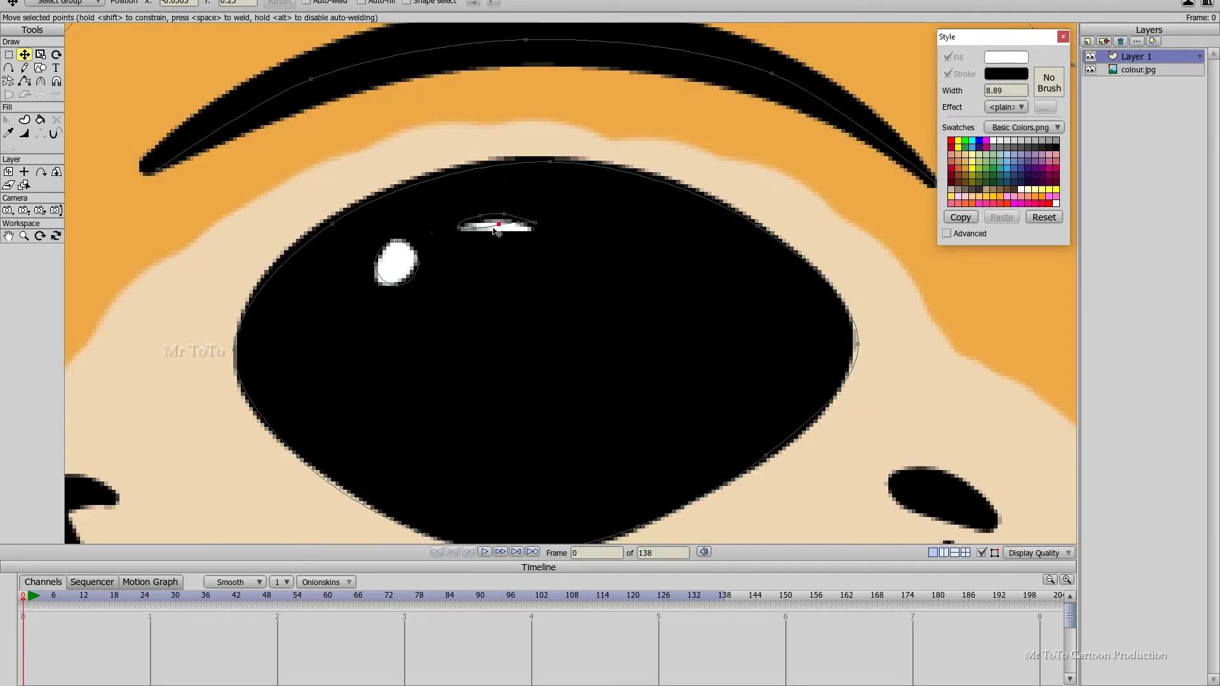
Raise the chin points of the head outline above the drawn chin line.
scroll(499, 241, "down", 5)
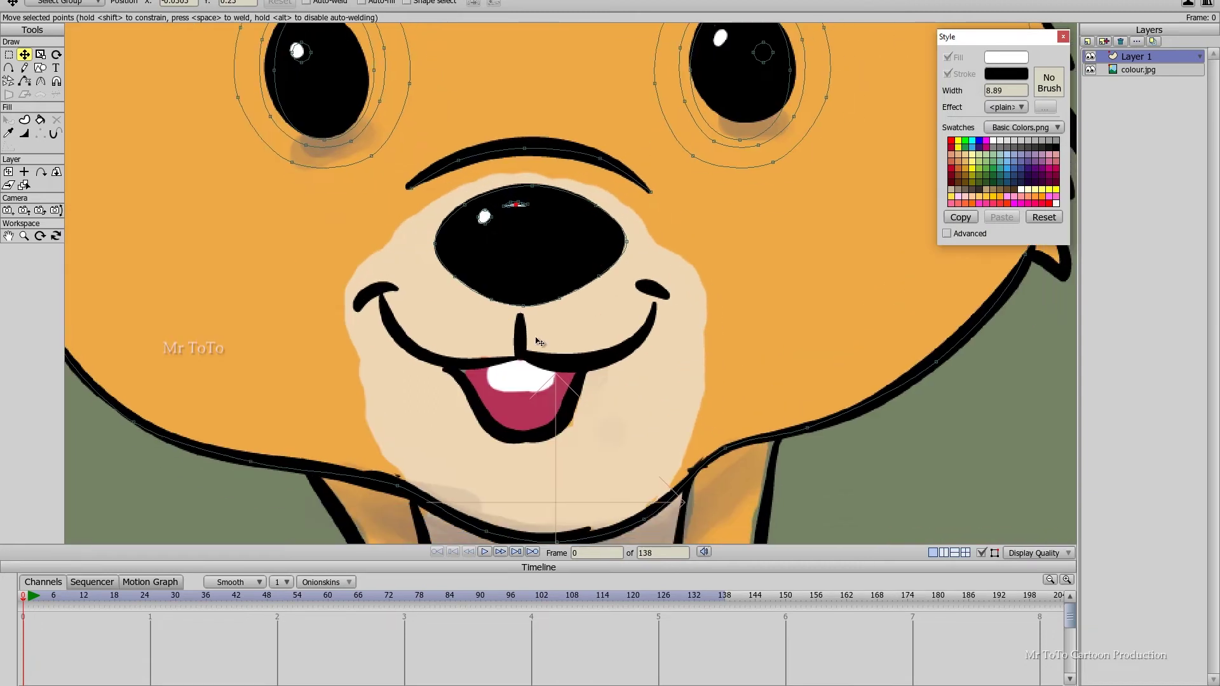
left_click_drag(555, 344, 542, 269)
left_click_drag(474, 471, 625, 422)
scroll(572, 369, "up", 2)
Trace the smile line from corner to corner and close the shape with an arc across the nose.
key("a")
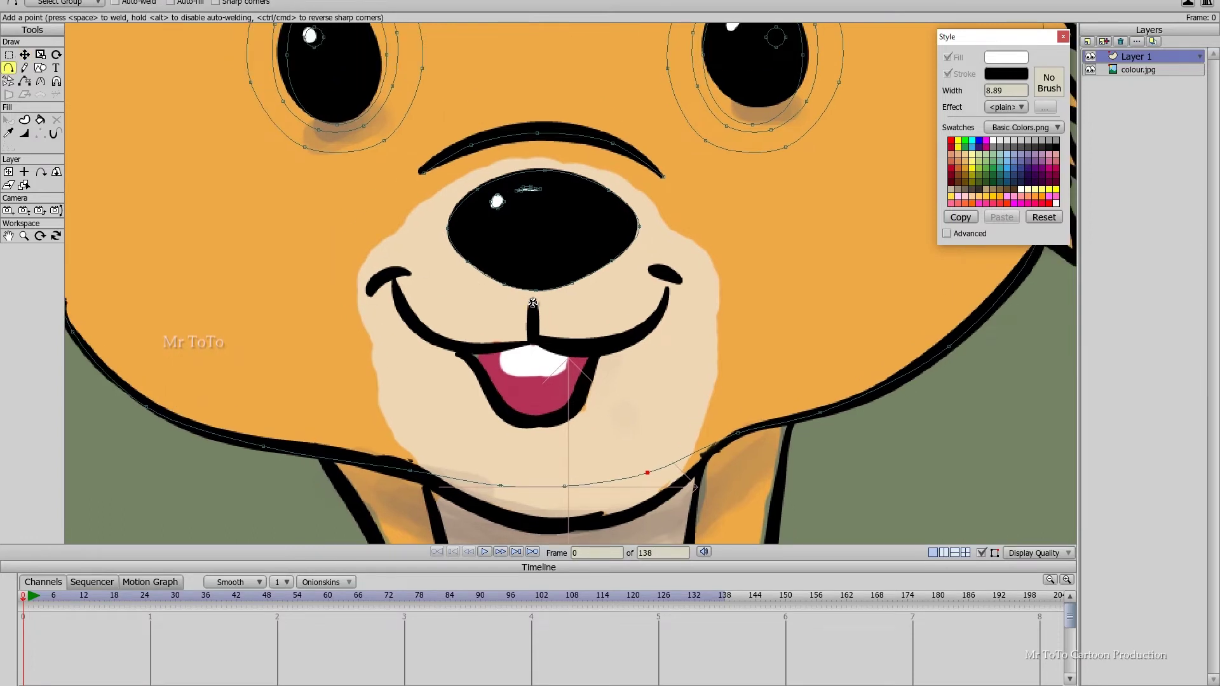
scroll(533, 303, "up", 1)
left_click_drag(390, 162, 361, 206)
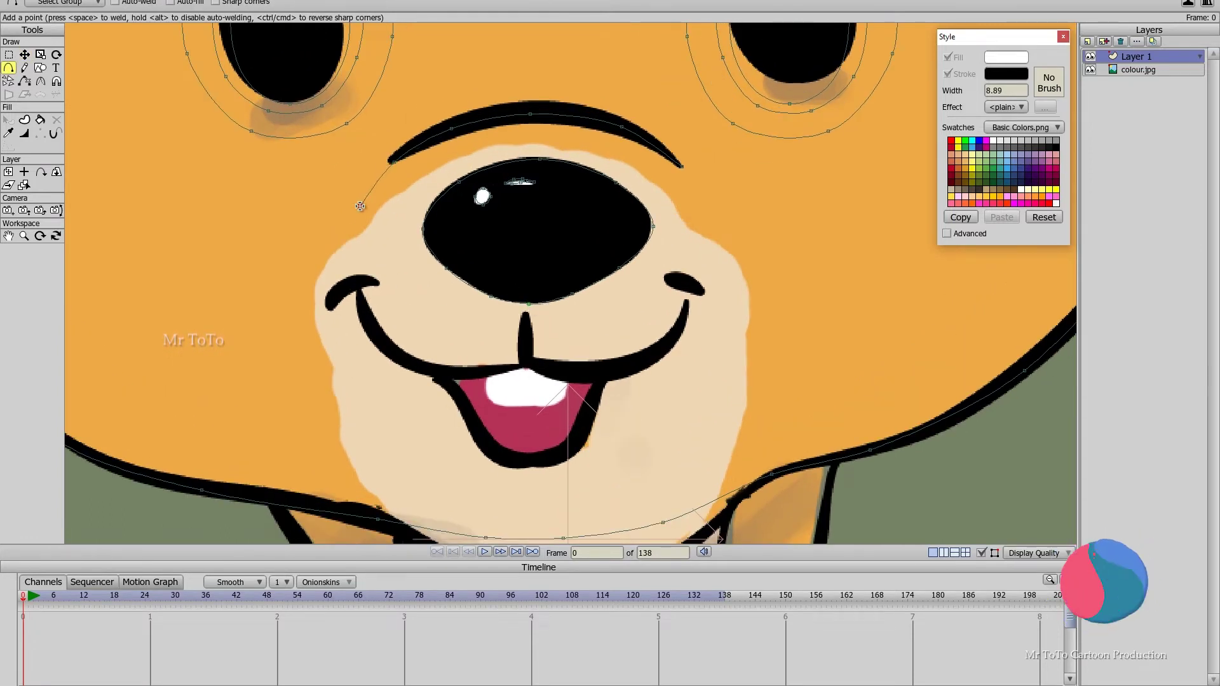
key("ctrl+z")
left_click_drag(360, 289, 366, 324)
left_click_drag(367, 324, 404, 362)
mouse_move(405, 362)
left_mouse_down()
mouse_move(462, 375)
mouse_move(526, 363)
left_mouse_up()
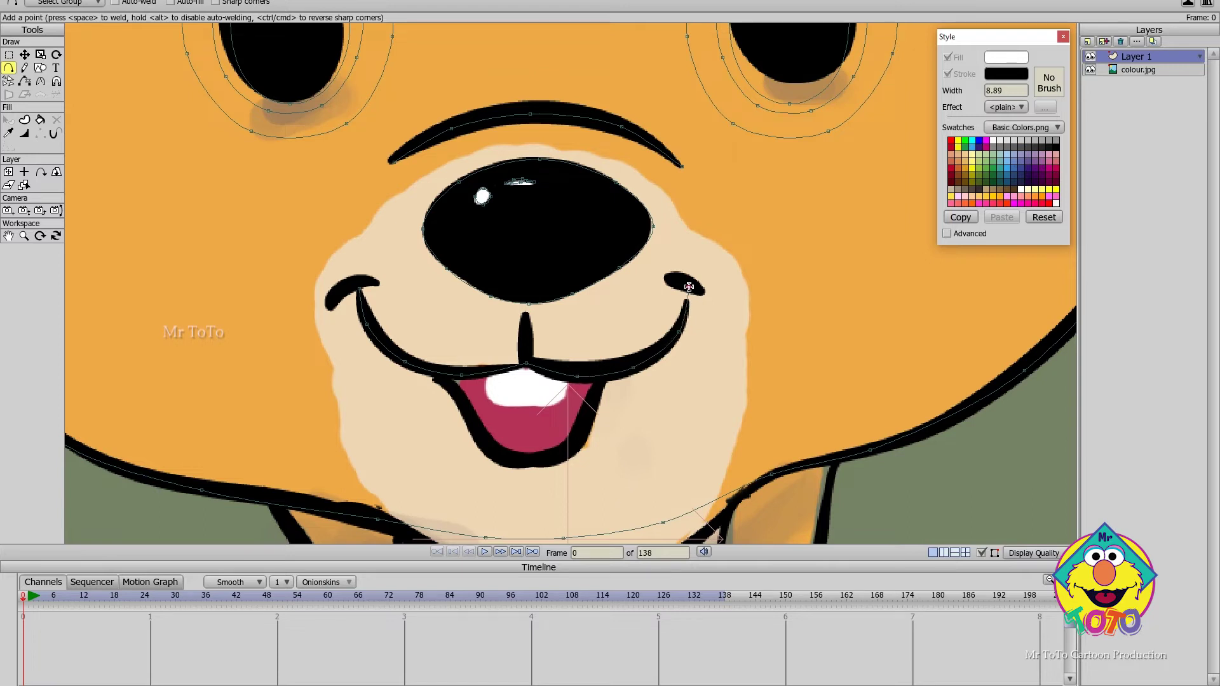
left_click_drag(516, 229, 404, 248)
left_click_drag(404, 248, 359, 288)
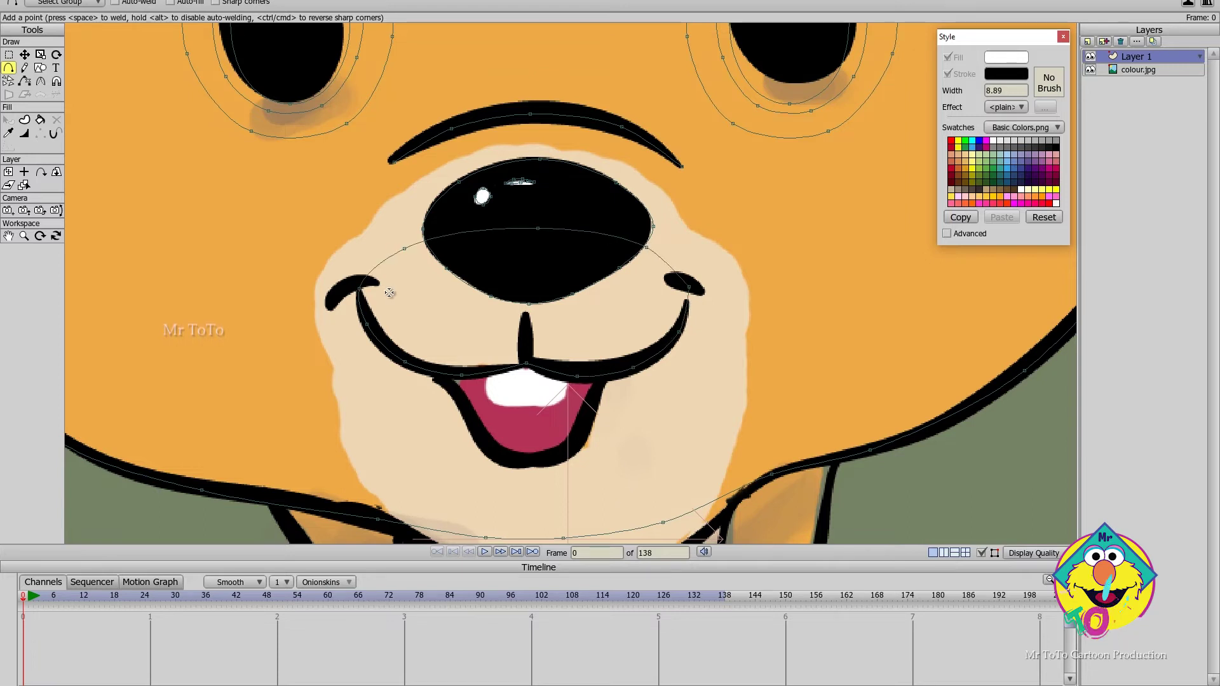
Sharpen the smile shape's corner points and trace the short crease at the right mouth corner.
scroll(390, 294, "up", 4)
scroll(371, 348, "up", 4)
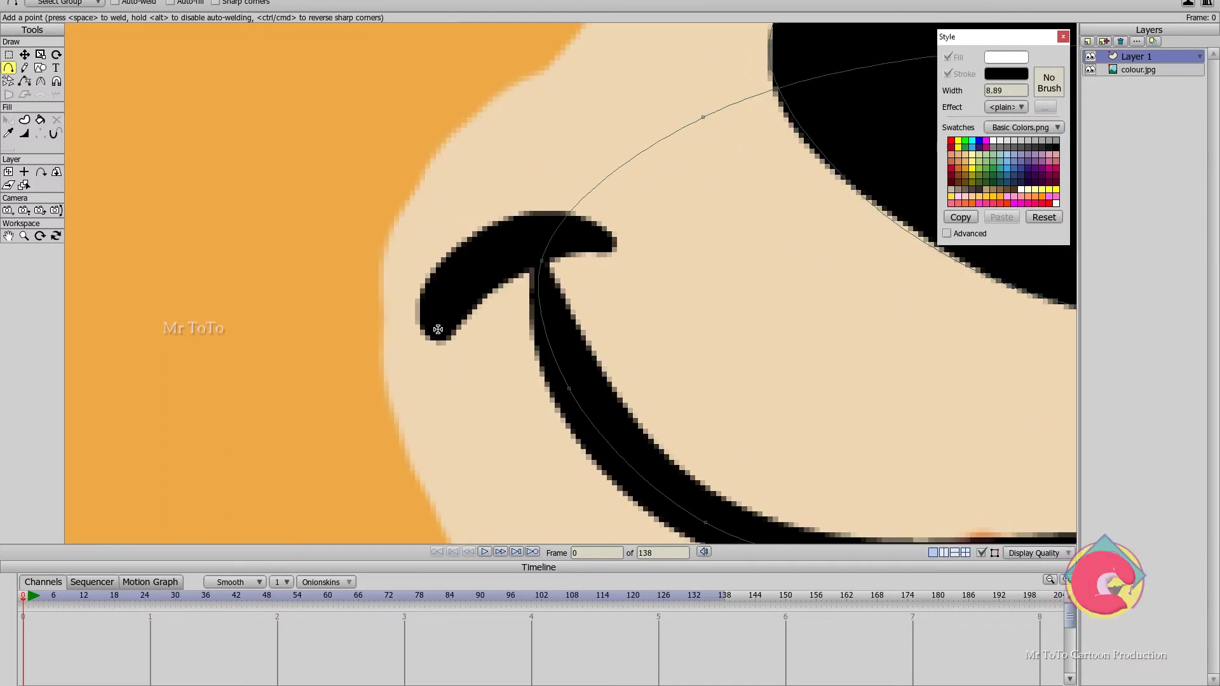
key("t")
left_click_drag(890, 302, 558, 278)
left_click(613, 254)
left_click(8, 68)
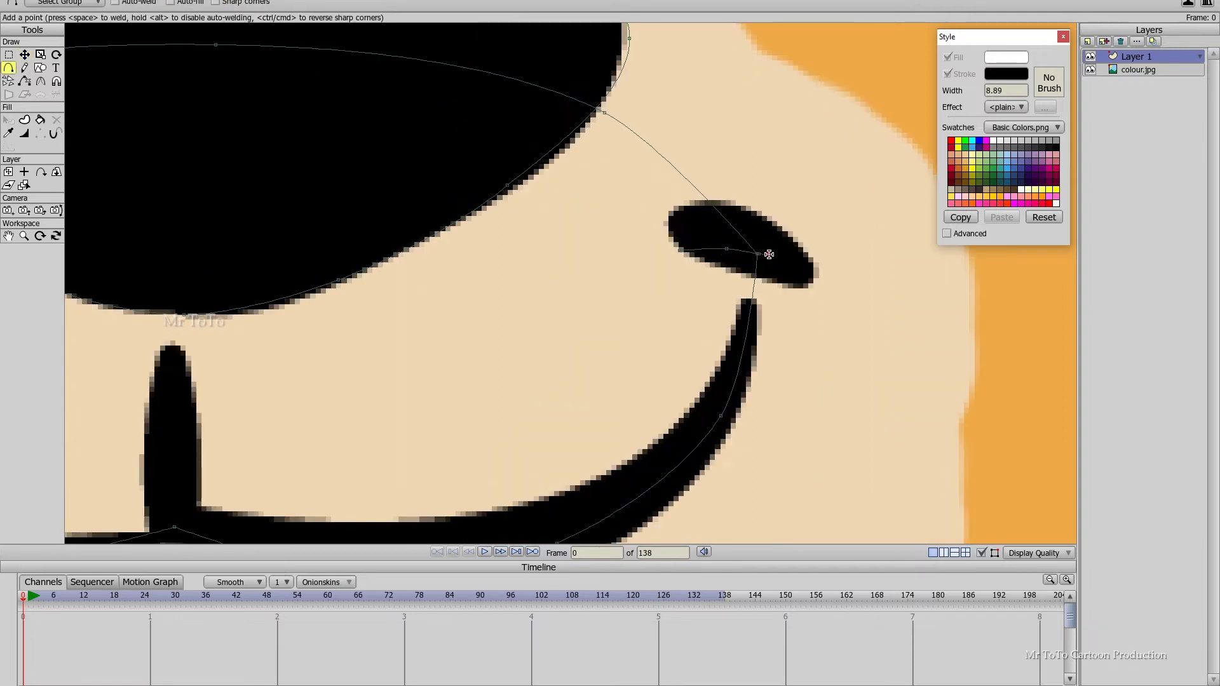
left_click(24, 54)
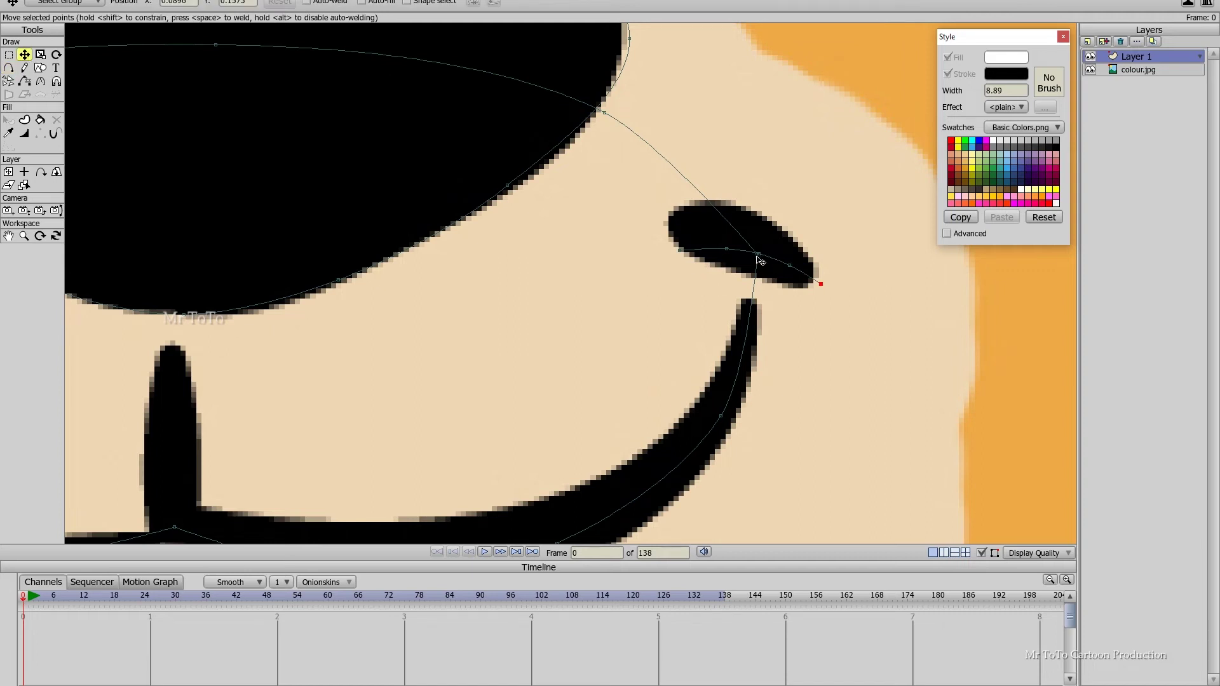
Trace the short curved crease at the left mouth corner.
scroll(643, 322, "down", 3)
scroll(286, 272, "up", 3)
key("a")
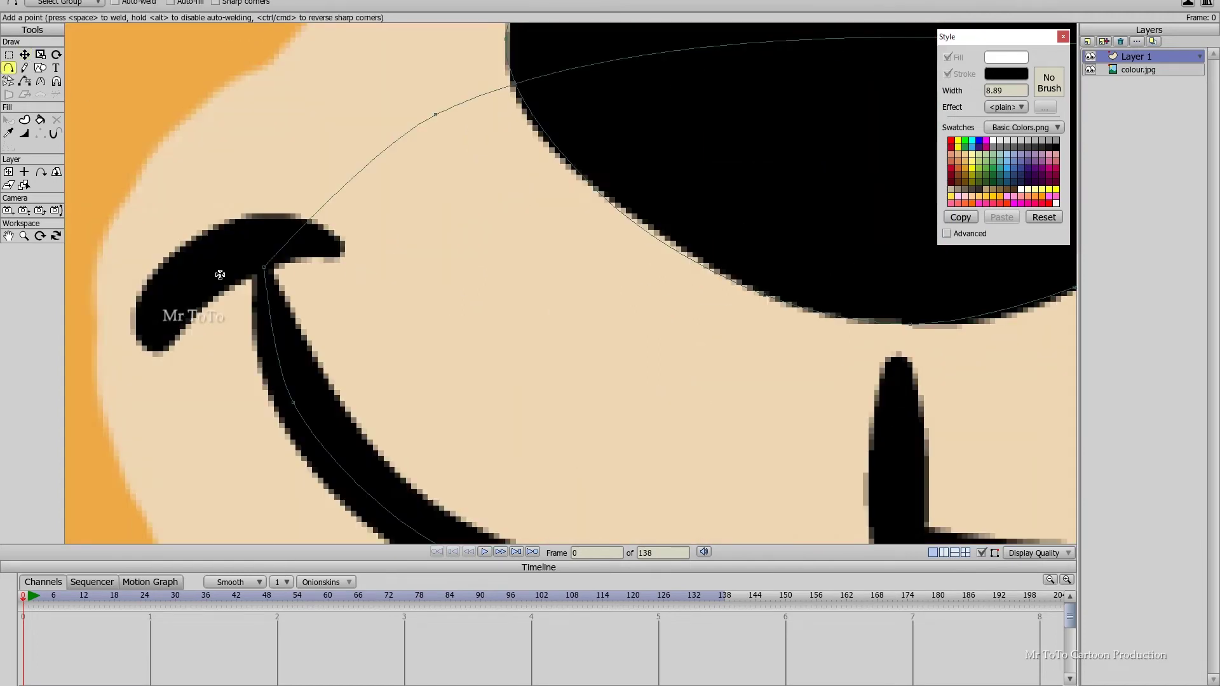
key("t")
scroll(508, 302, "down", 3)
left_click_drag(691, 330, 568, 311)
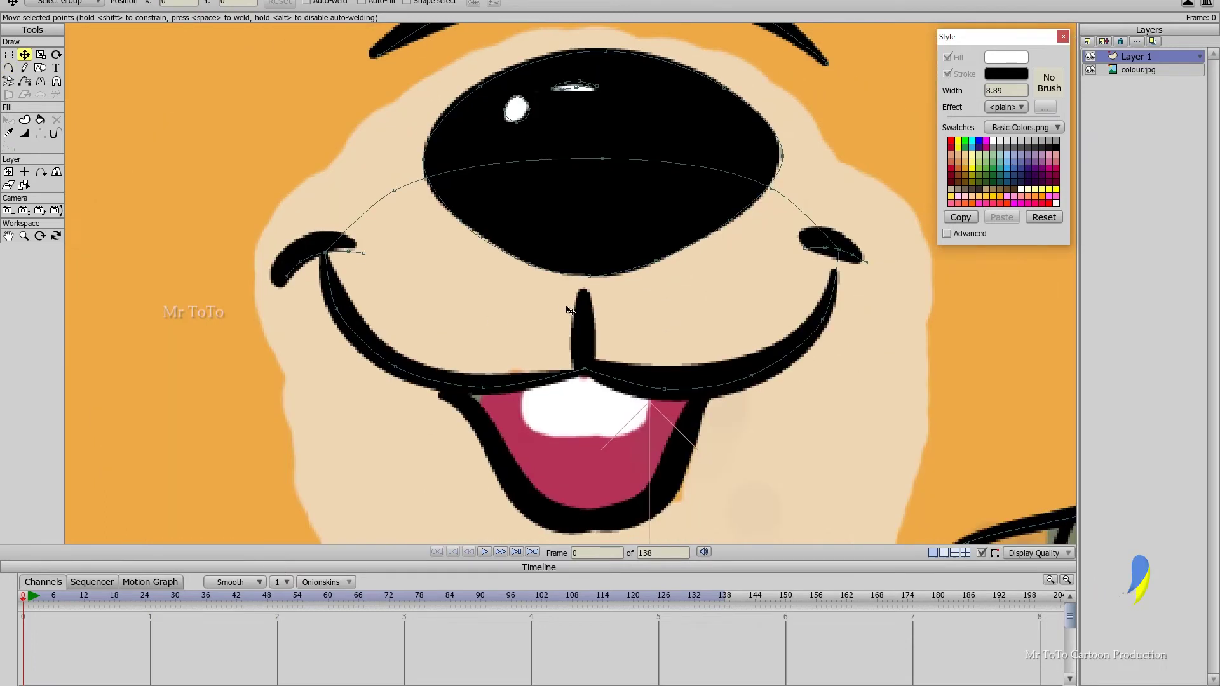
Trace the lower edge of the open mouth from below the smile line's left side around to the right.
left_click_drag(569, 390, 557, 295)
scroll(628, 397, "up", 3)
left_click(8, 67)
left_click_drag(388, 230, 388, 291)
scroll(389, 291, "down", 4)
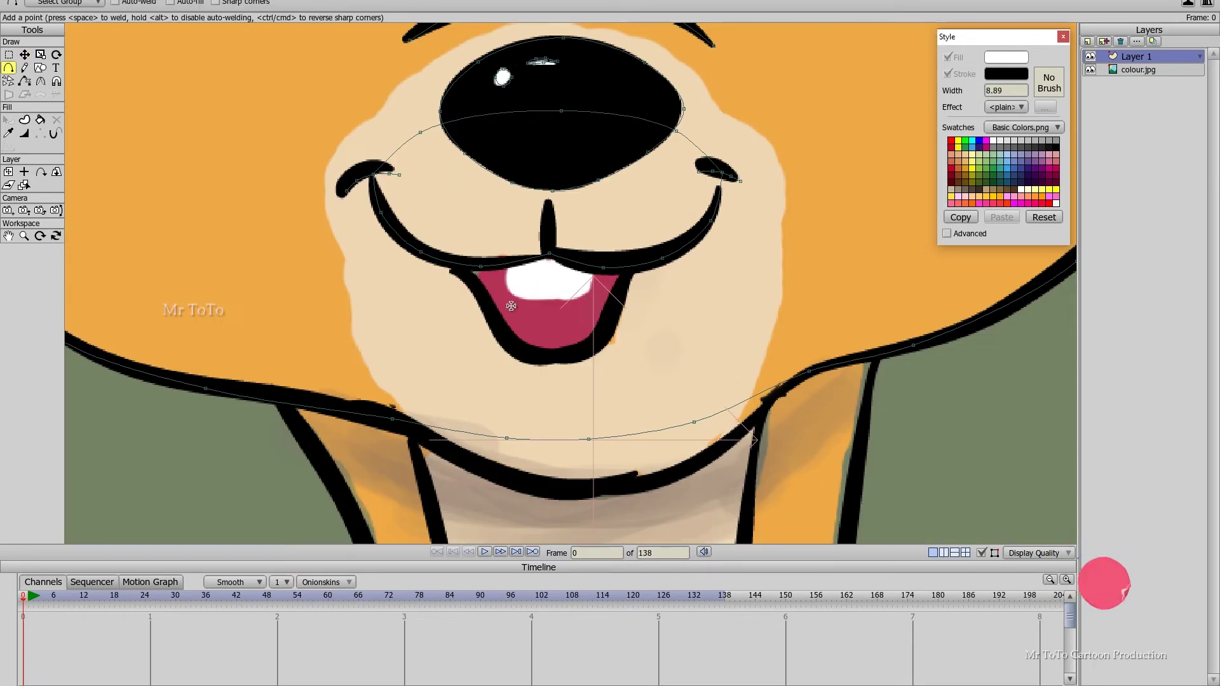
scroll(485, 278, "up", 2)
scroll(485, 279, "down", 2)
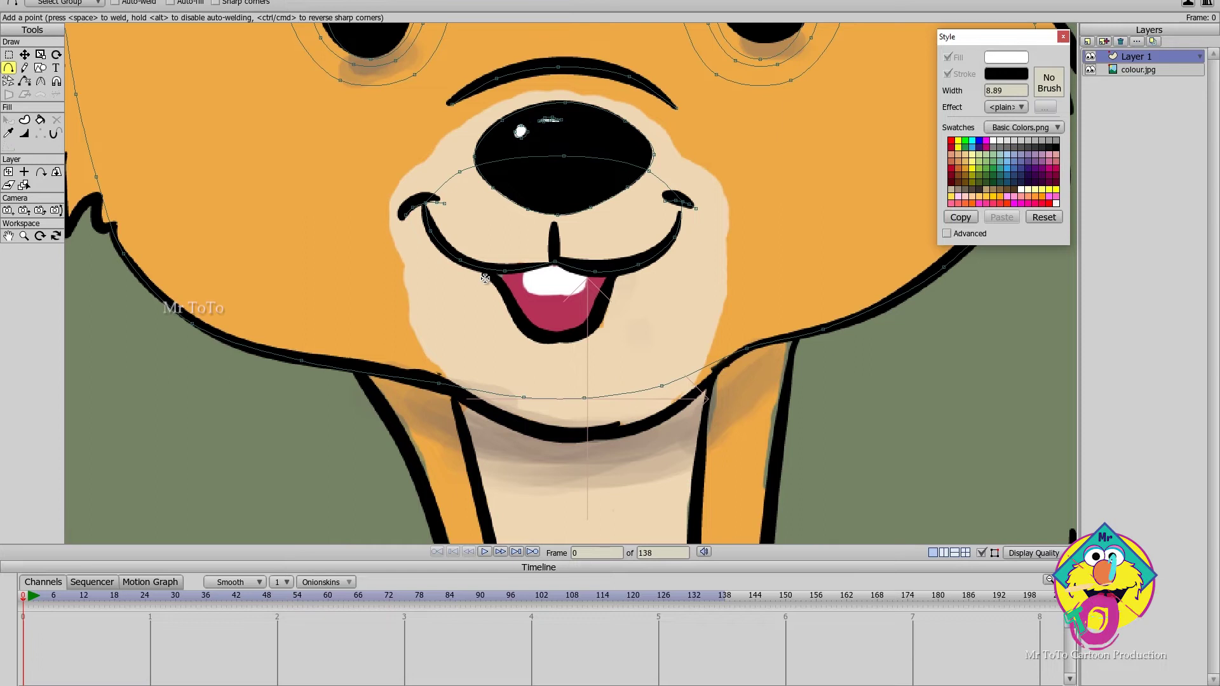
scroll(485, 278, "up", 2)
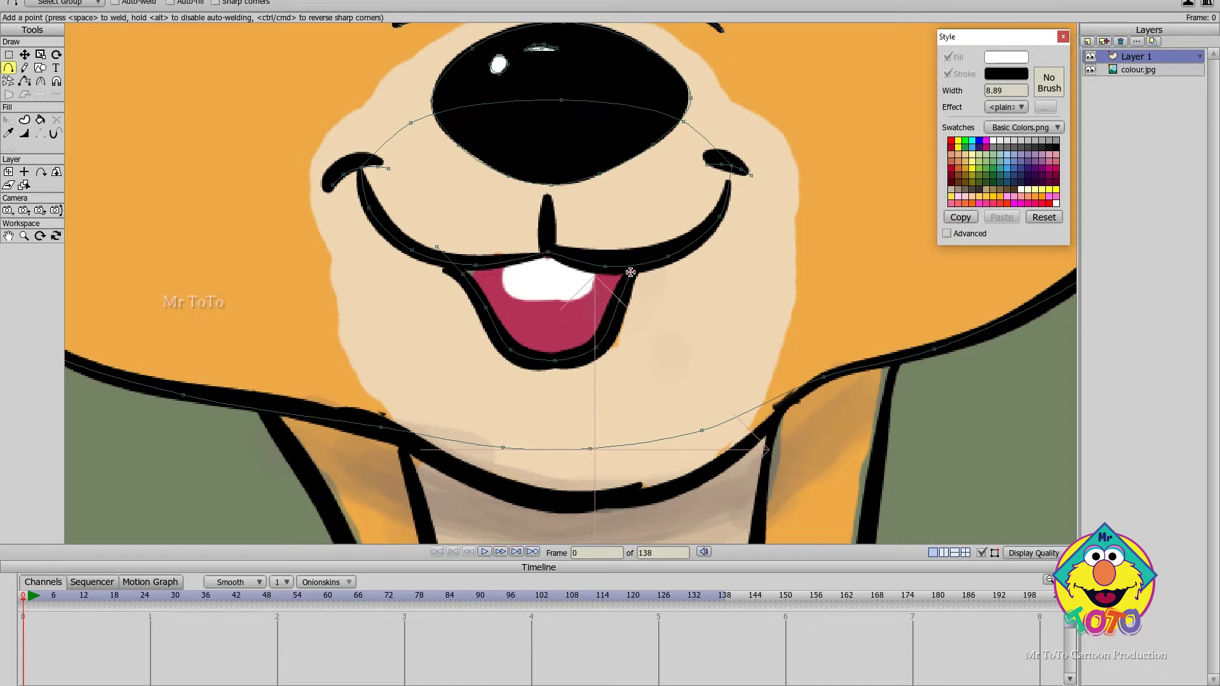
Close the open mouth shape with an arc above the smile line, and trace the short vertical line below the nose.
left_click(647, 251)
left_click(616, 213)
left_click(548, 199)
left_click(473, 213)
left_click(438, 245)
left_click_drag(548, 251, 547, 225)
left_click(547, 198)
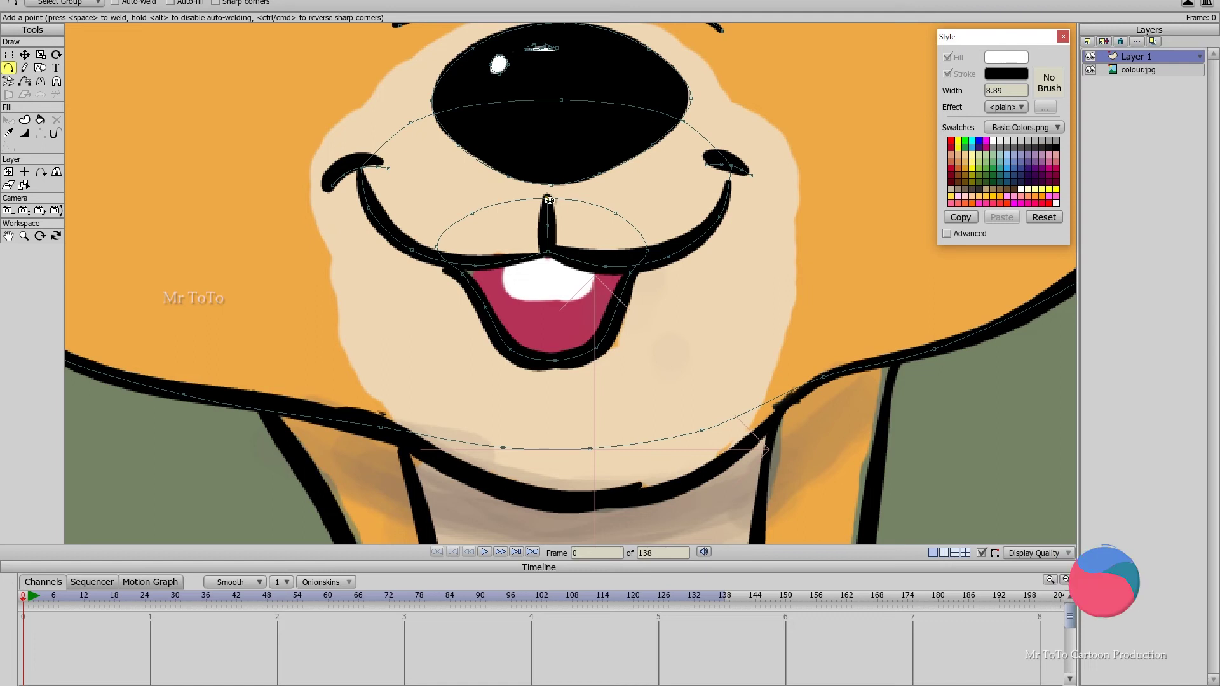
Reposition the points of the short vertical line below the nose to match the reference.
left_click(25, 55)
scroll(551, 190, "up", 5)
left_click(544, 218)
left_click(546, 222)
left_click_drag(545, 217, 543, 200)
left_click_drag(318, 259, 304, 261)
Trace the white teeth as a closed shape inside the open mouth and sharpen its upper-left corner point.
scroll(569, 368, "down", 4)
scroll(572, 371, "up", 1)
key("a")
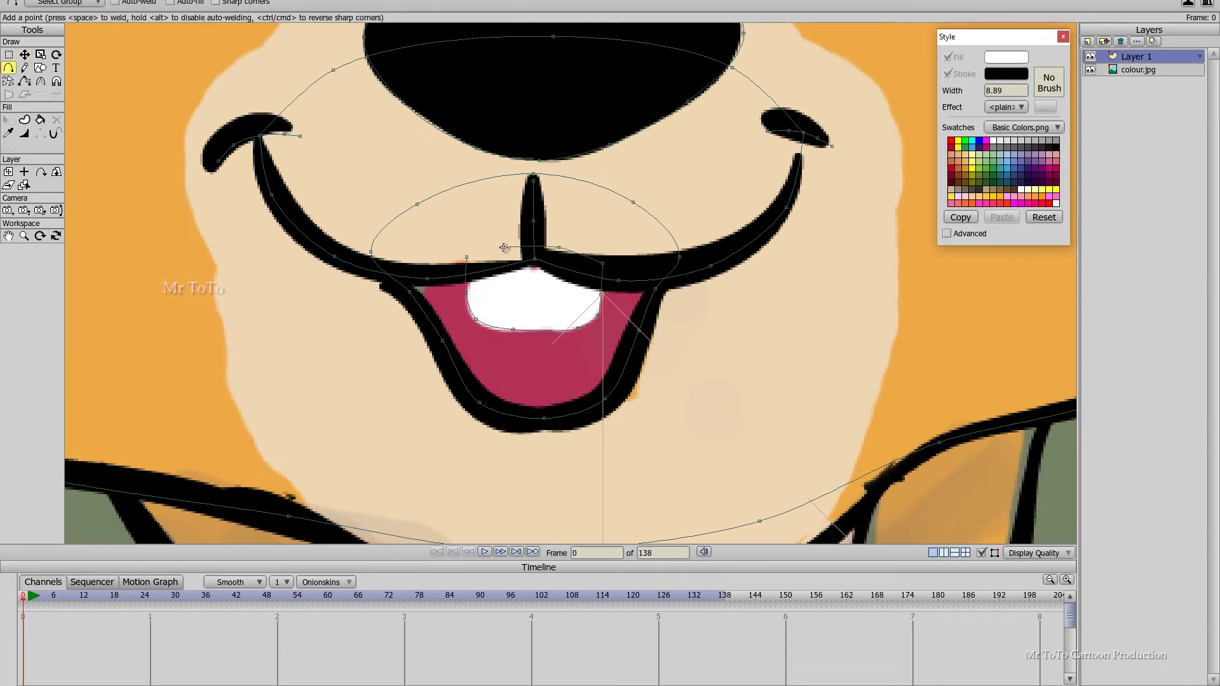
key("t")
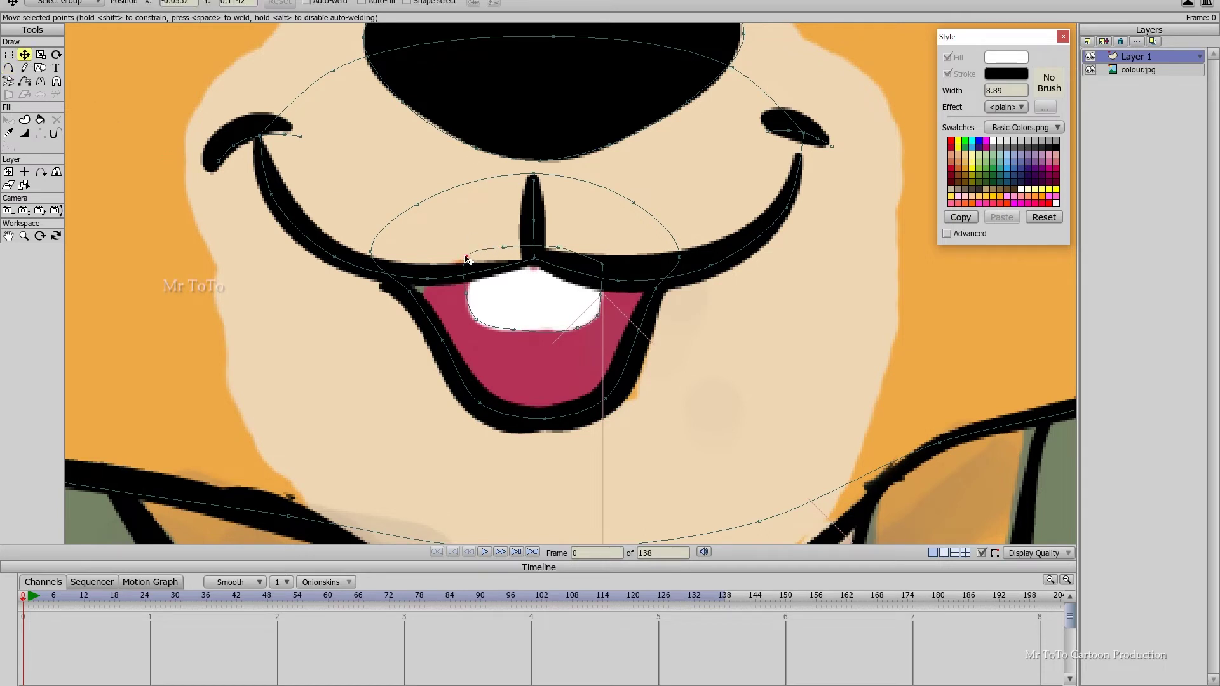
key("ctrl+p")
left_click_drag(470, 324, 466, 343)
Draw two closed concentric loops around the open mouth, one just outside the other.
left_click(9, 68)
left_click_drag(459, 481, 387, 415)
left_click_drag(387, 416, 339, 319)
mouse_move(339, 318)
left_mouse_down()
mouse_move(340, 226)
mouse_move(402, 176)
mouse_move(454, 158)
mouse_move(610, 155)
mouse_move(697, 204)
mouse_move(721, 314)
mouse_move(661, 416)
mouse_move(671, 429)
mouse_move(579, 492)
mouse_move(547, 494)
mouse_move(472, 468)
left_mouse_up()
left_click_drag(472, 468, 424, 408)
mouse_move(424, 407)
left_mouse_down()
mouse_move(368, 317)
mouse_move(364, 252)
mouse_move(433, 221)
mouse_move(564, 202)
mouse_move(531, 208)
mouse_move(607, 220)
mouse_move(669, 264)
left_mouse_up()
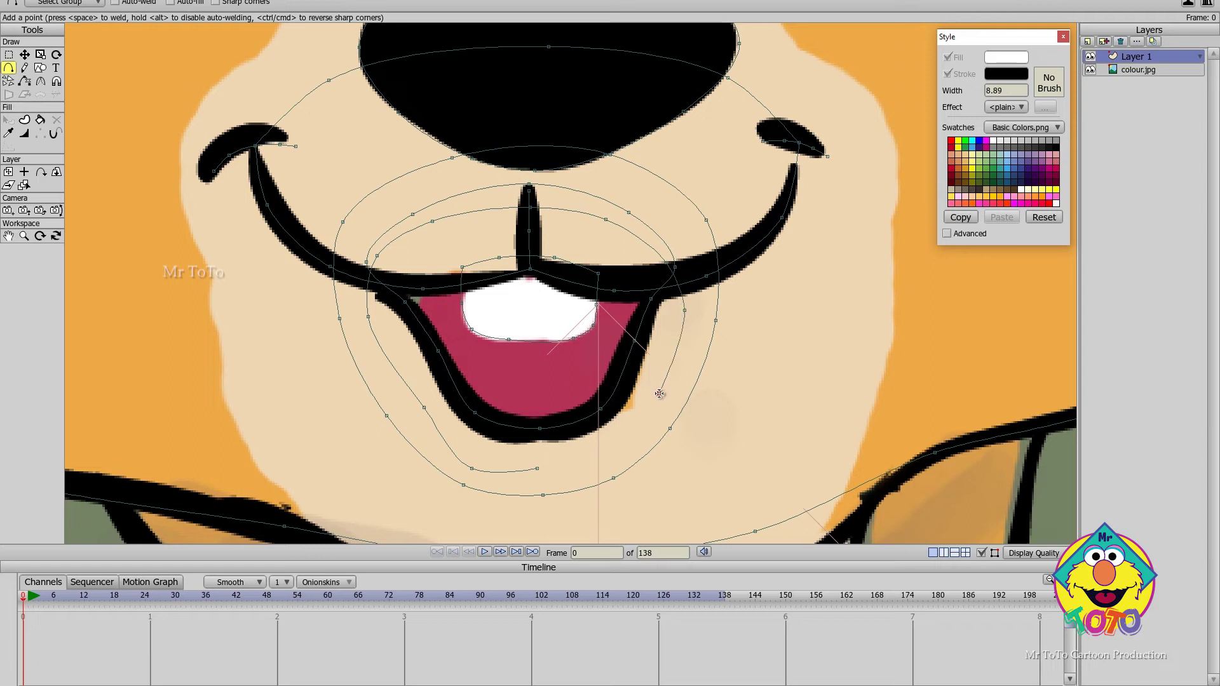
left_click_drag(599, 456, 539, 466)
Smooth the inner loop around the mouth by repositioning its lower-left and upper-left points.
left_click(25, 55)
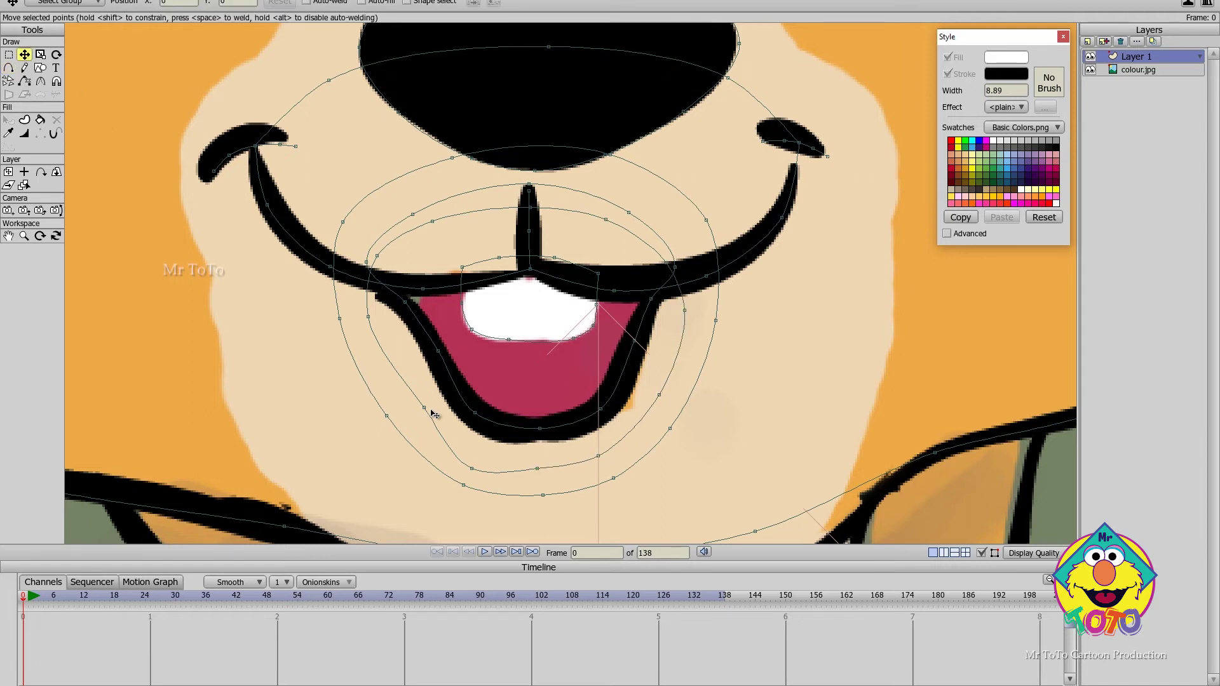
left_click_drag(466, 462, 468, 460)
left_click_drag(377, 255, 387, 258)
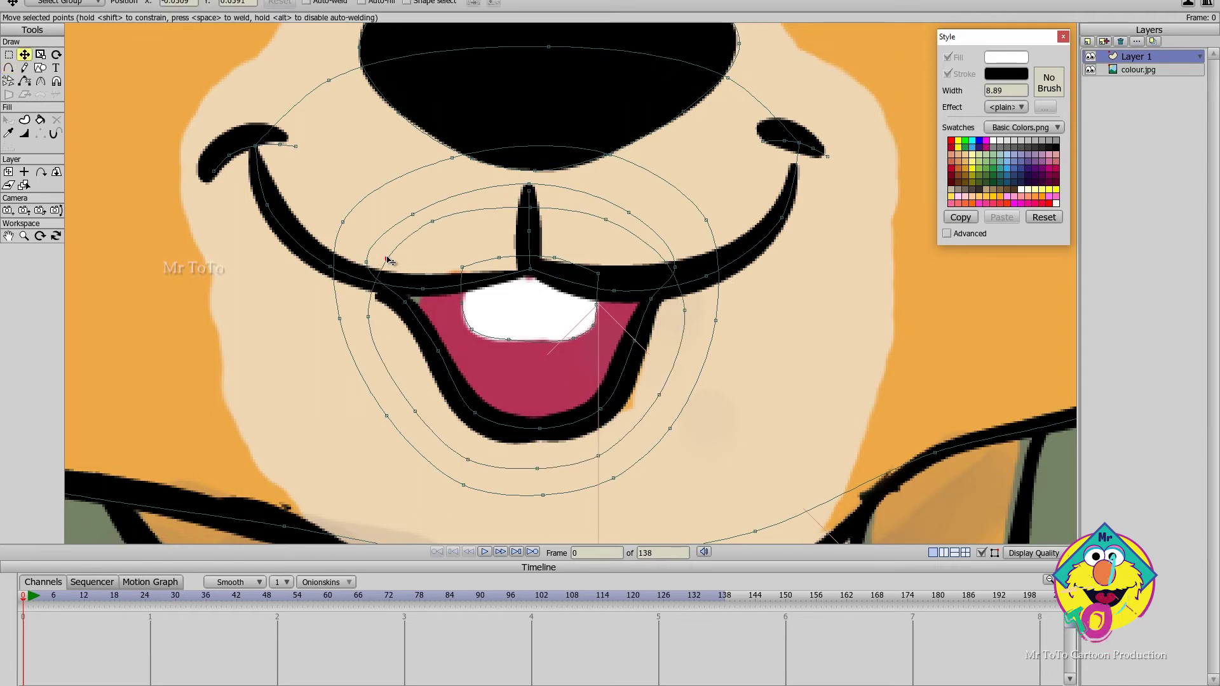
left_click_drag(432, 221, 441, 223)
scroll(410, 413, "down", 5)
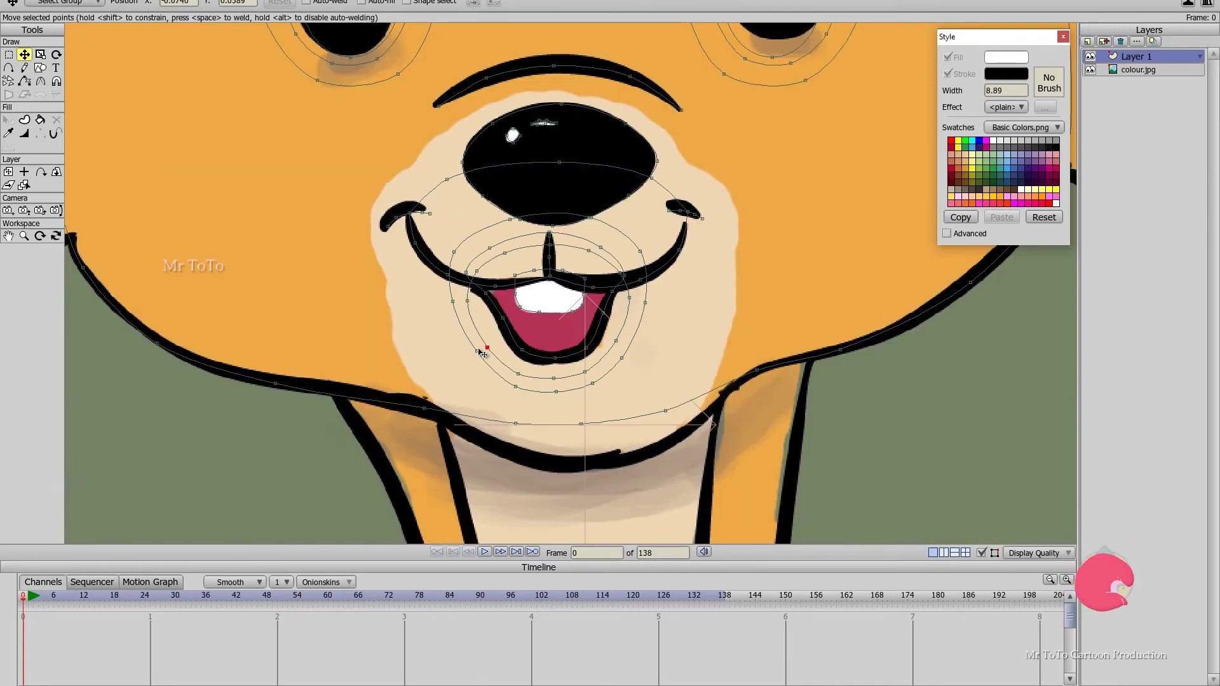
Trace the cream muzzle patch around the chin, cheeks and nose as a closed shape and adjust its side points.
left_click(8, 67)
scroll(571, 218, "up", 3)
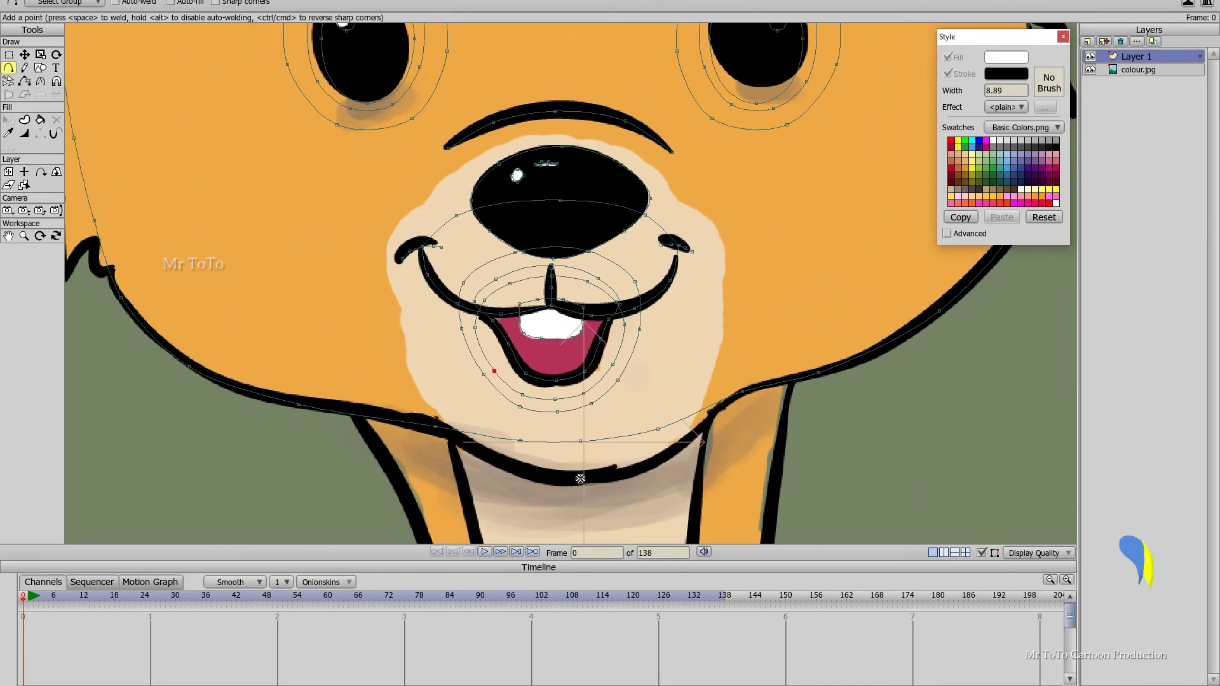
left_click_drag(461, 446, 411, 377)
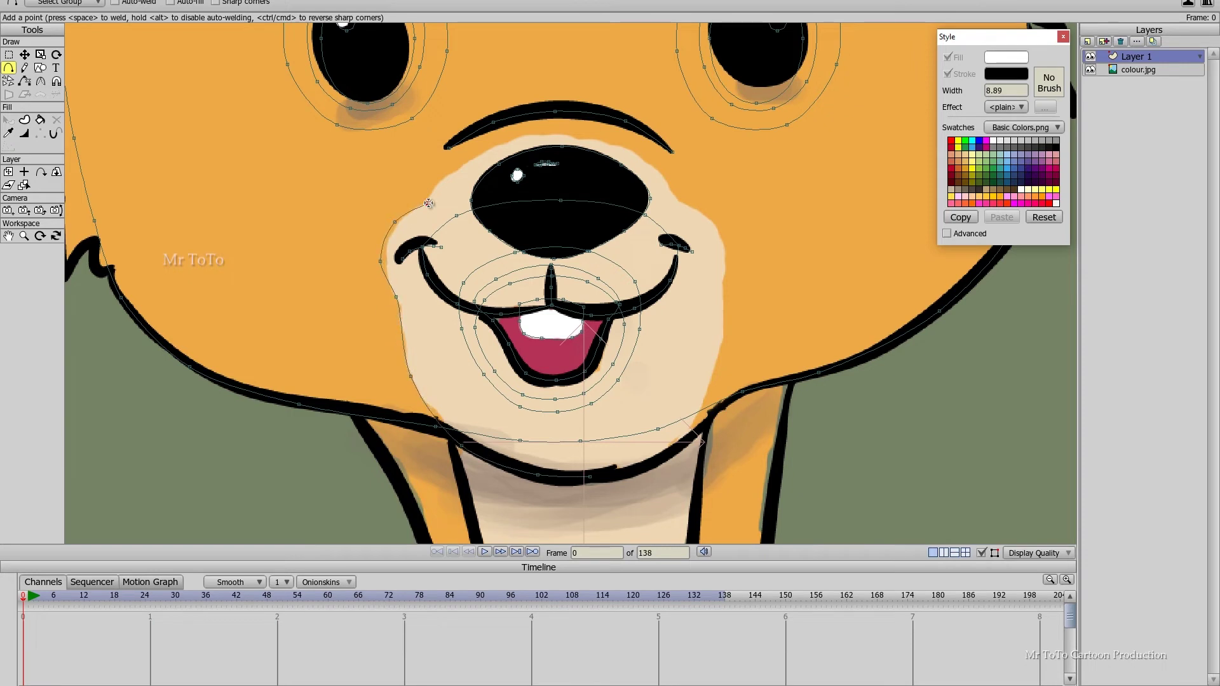
mouse_move(476, 159)
left_mouse_down()
mouse_move(565, 137)
mouse_move(641, 161)
left_mouse_up()
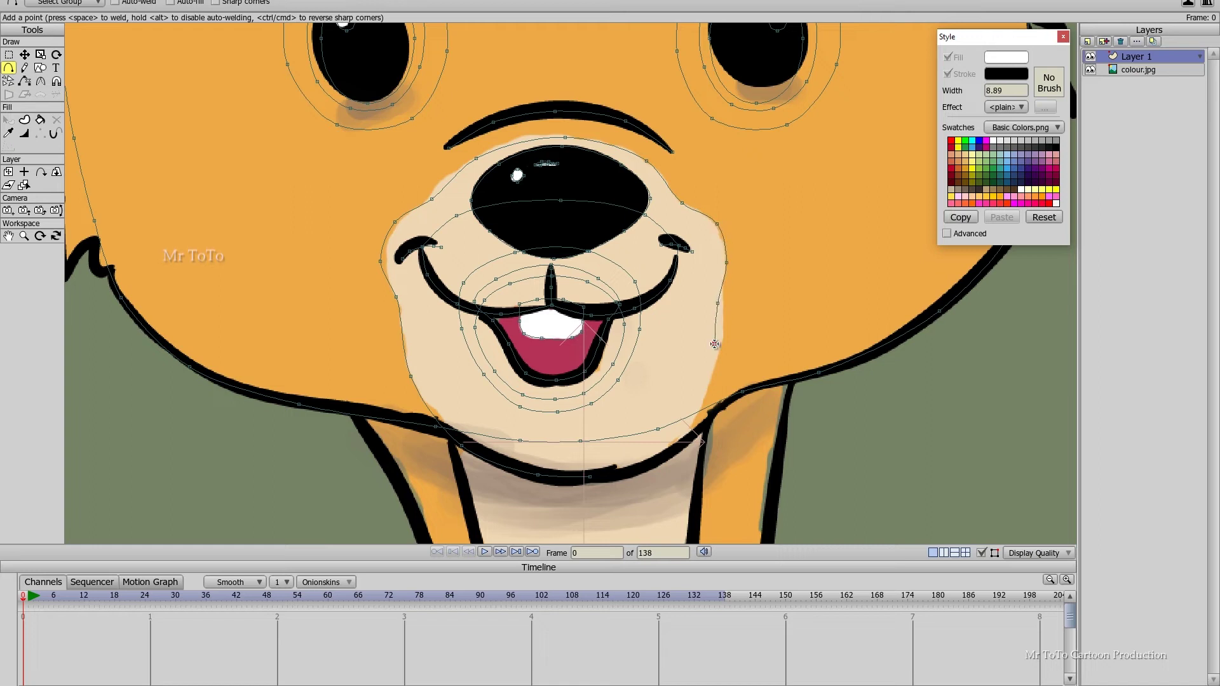
key("t")
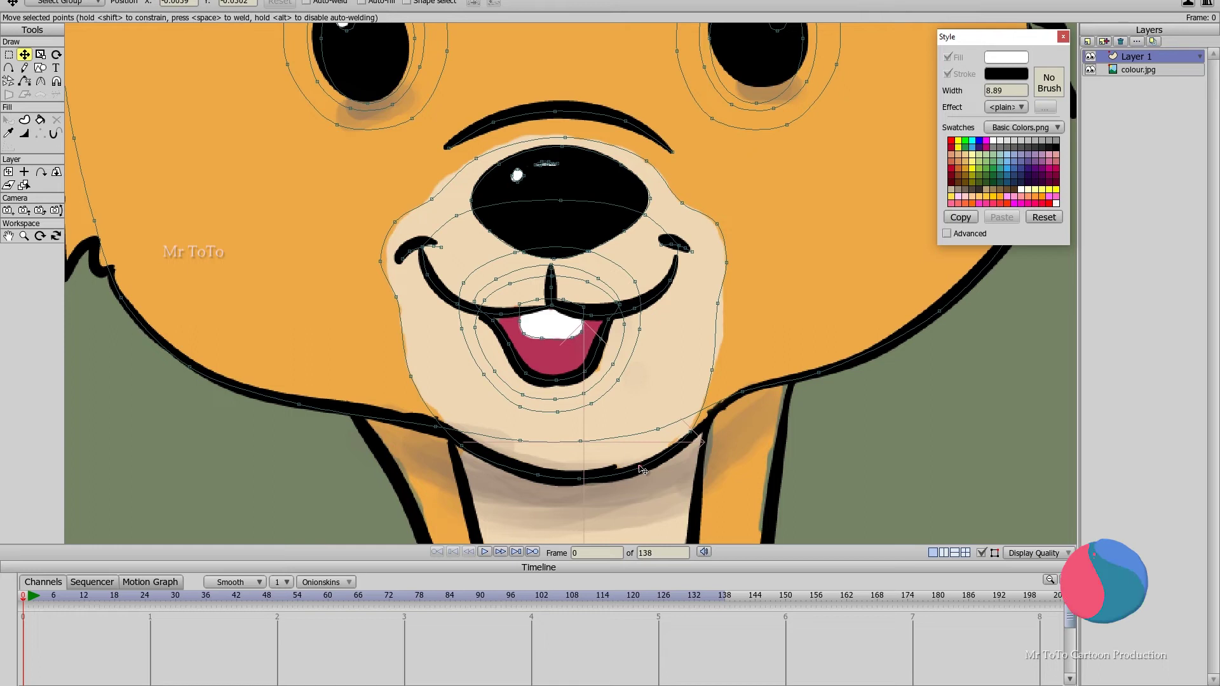
left_click(413, 377)
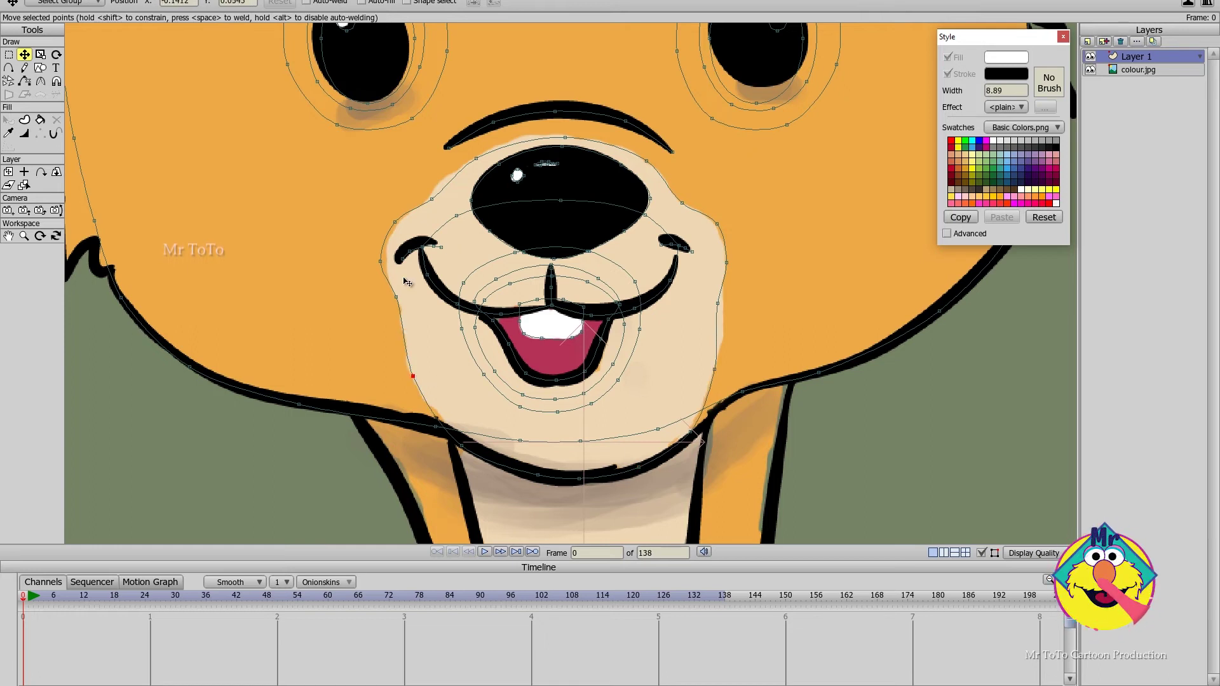
left_click(726, 262)
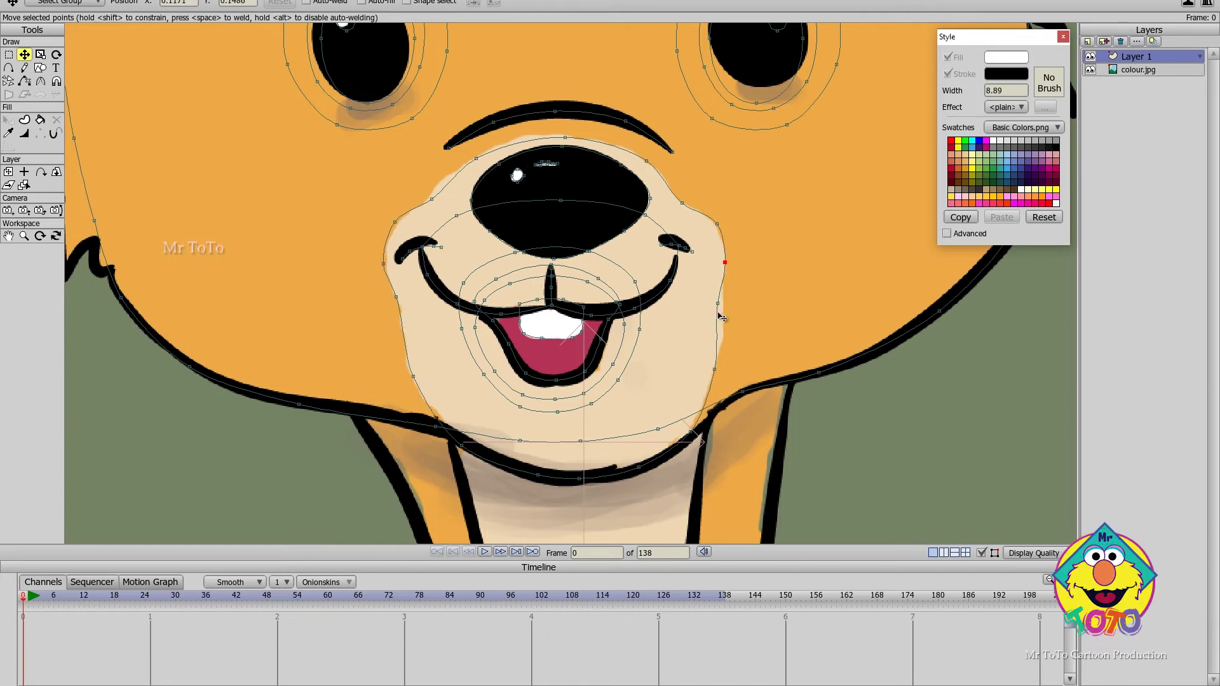
Trace the spiky fur on the left cheek and close the shape with a curve inside the face.
scroll(717, 375, "down", 5)
scroll(491, 244, "up", 6)
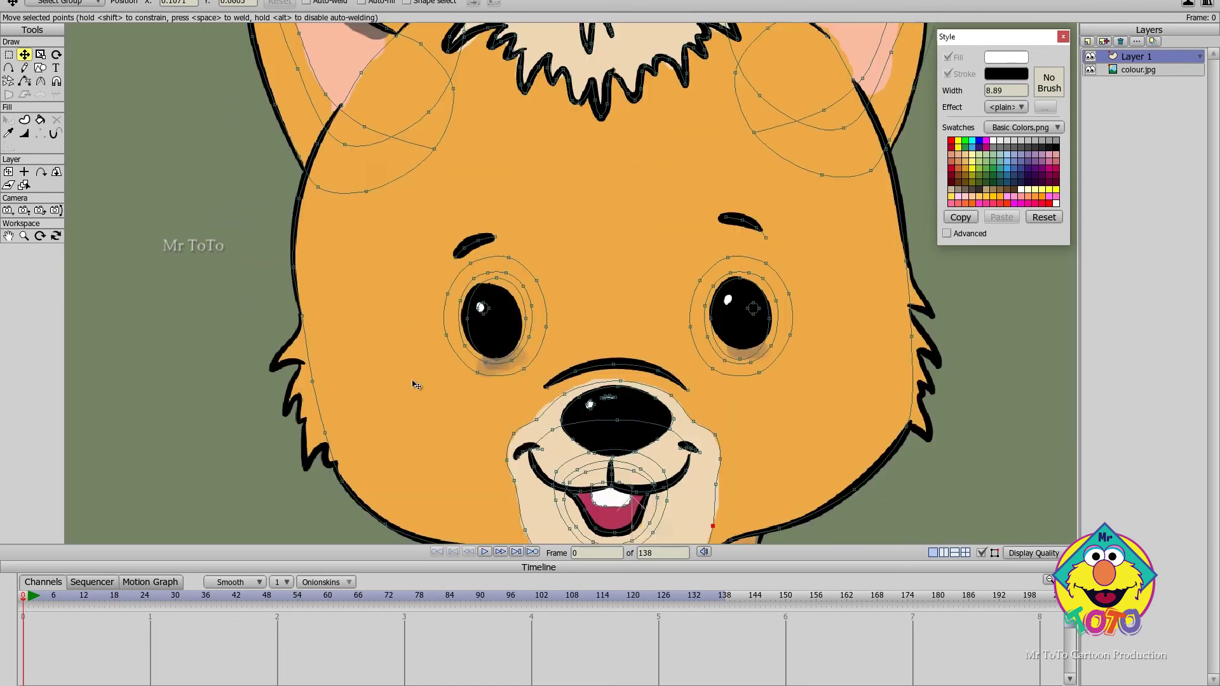
key("a")
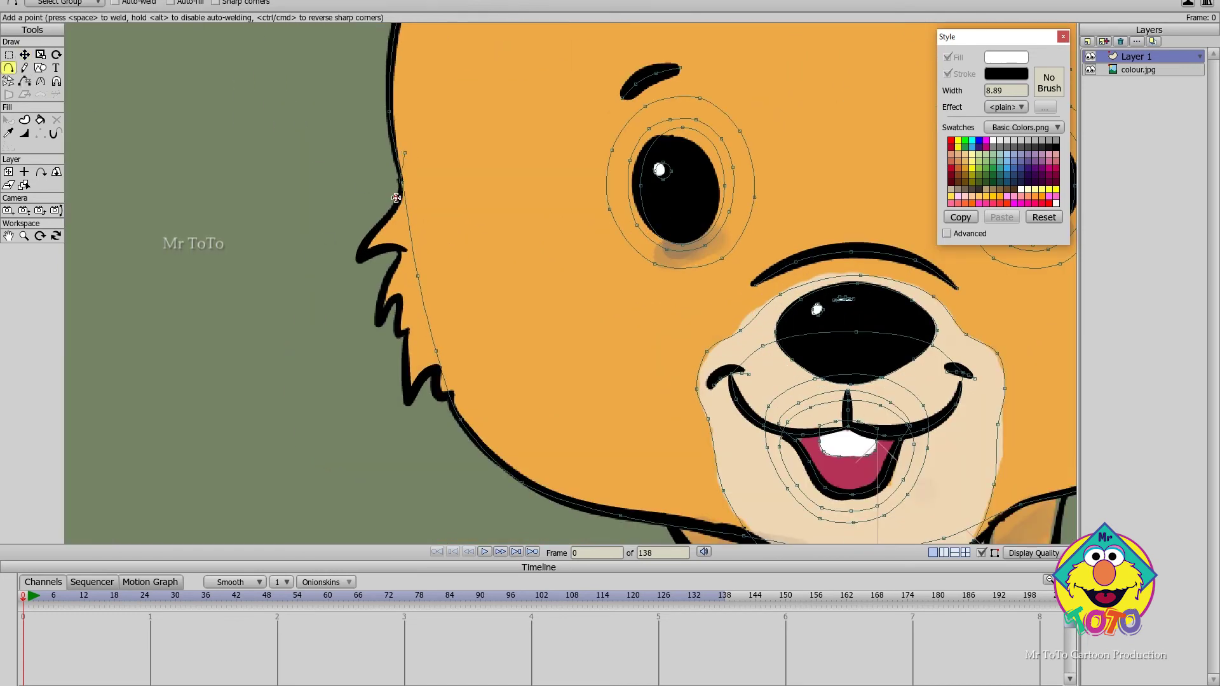
mouse_move(361, 253)
left_mouse_down()
mouse_move(411, 251)
mouse_move(386, 282)
left_mouse_up()
mouse_move(386, 282)
left_mouse_down()
mouse_move(379, 320)
mouse_move(390, 302)
left_mouse_up()
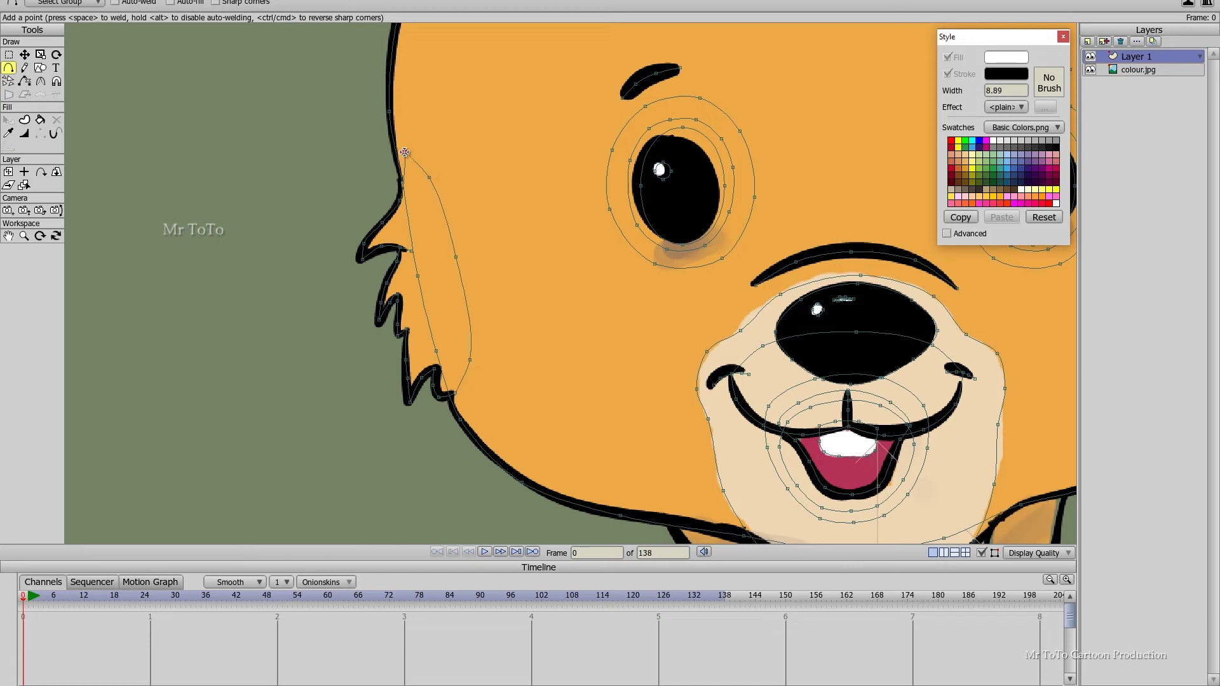
Trace the spiky fur on the right cheek and close the shape with a curve inside the face.
scroll(555, 285, "down", 3)
scroll(820, 277, "up", 4)
left_click_drag(542, 94, 533, 117)
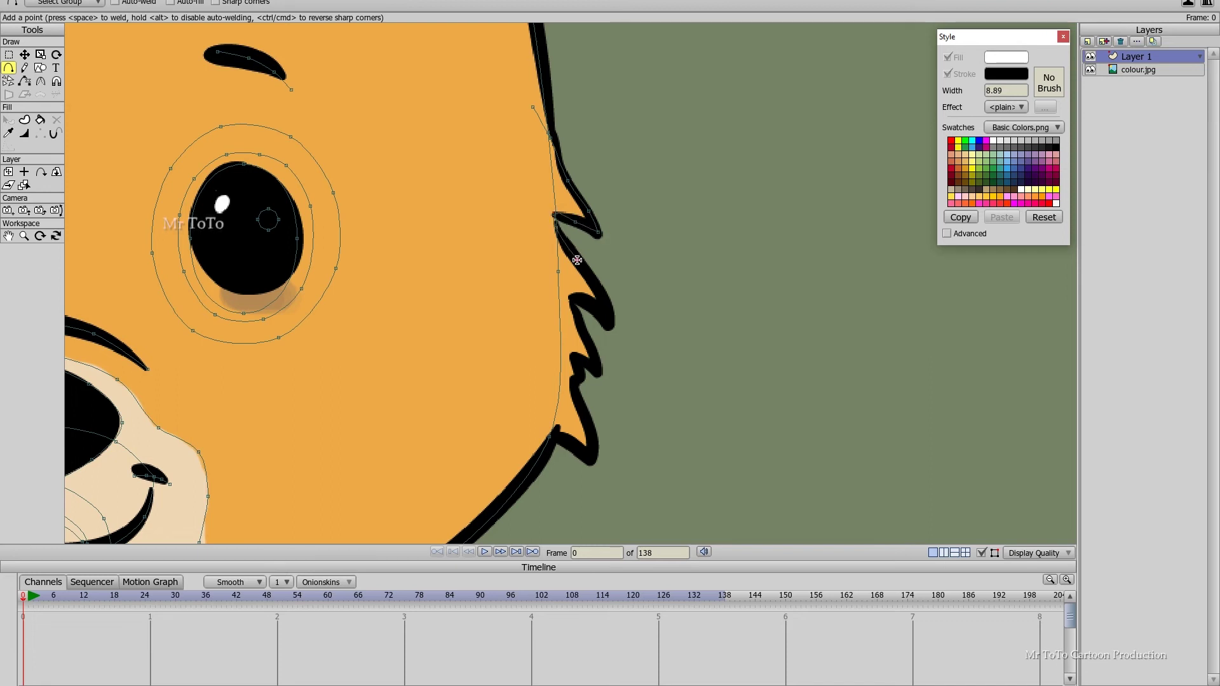
mouse_move(601, 302)
left_mouse_down()
mouse_move(609, 322)
mouse_move(592, 303)
left_mouse_up()
left_click_drag(592, 303, 571, 381)
left_click(593, 432)
left_click(590, 462)
left_click(568, 440)
left_click(513, 240)
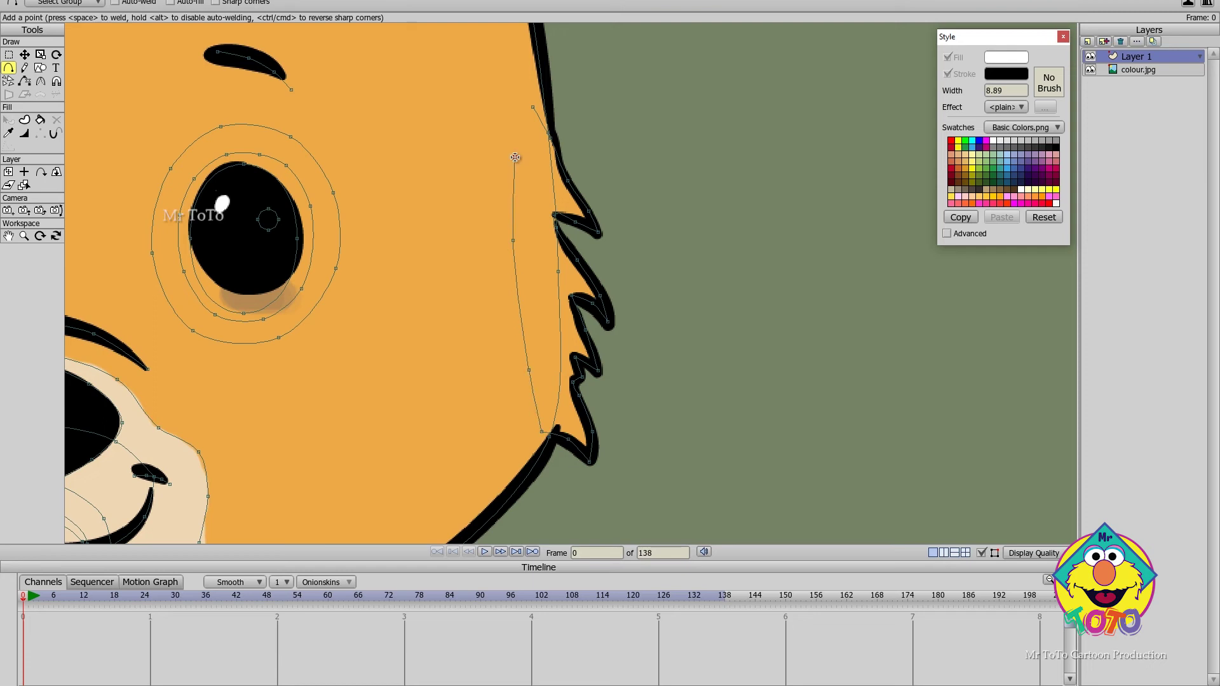
left_click(534, 107)
Trace the outer left edge of the neck from the jaw down toward the chest.
left_click_drag(632, 137, 627, 162)
scroll(638, 162, "down", 6)
left_click_drag(518, 362, 586, 181)
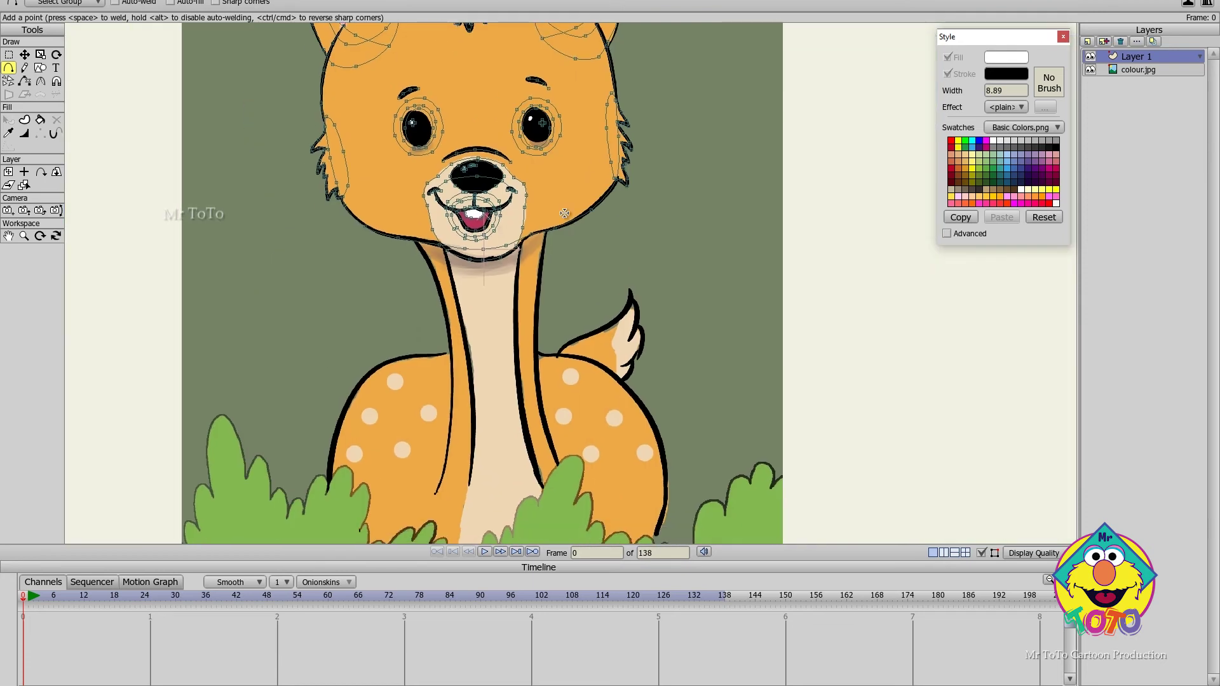
scroll(416, 149, "up", 1)
left_click(436, 257)
left_click(446, 326)
left_click(443, 405)
left_click(436, 453)
Continue the neck outline around its base and up the right edge, closing it with an arc over the muzzle.
left_click_drag(432, 414, 403, 273)
left_click_drag(395, 350, 393, 405)
left_click_drag(393, 404, 554, 398)
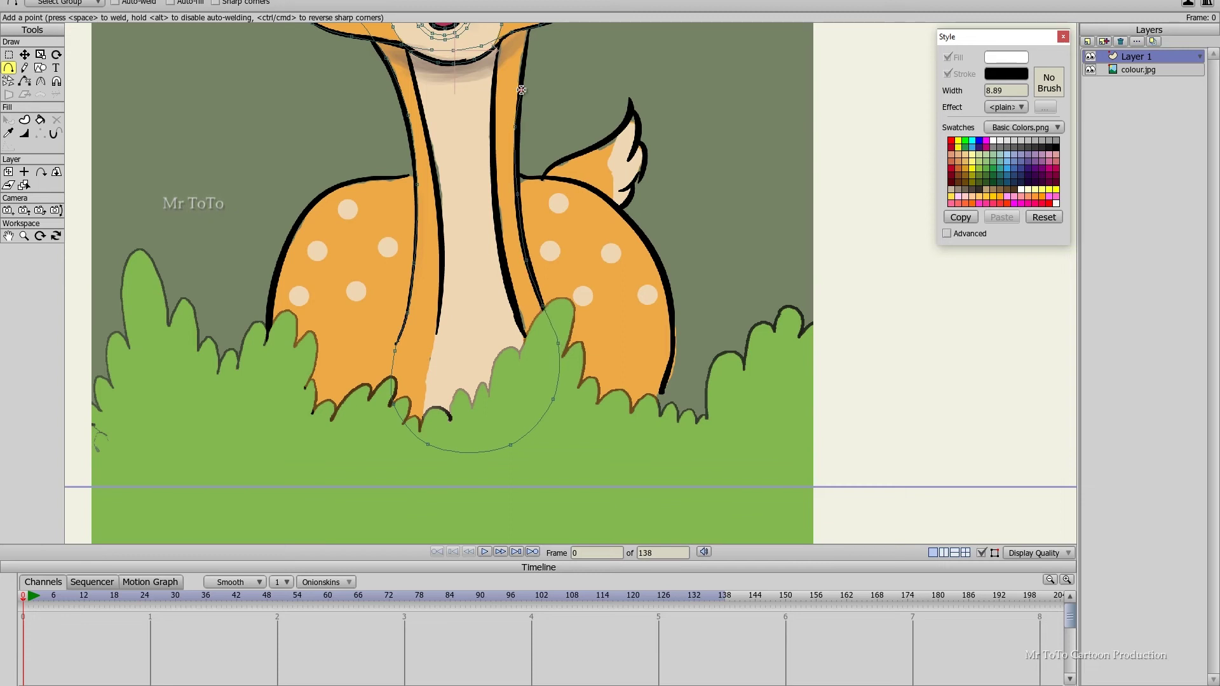
left_click_drag(523, 77, 537, 304)
scroll(566, 293, "up", 2)
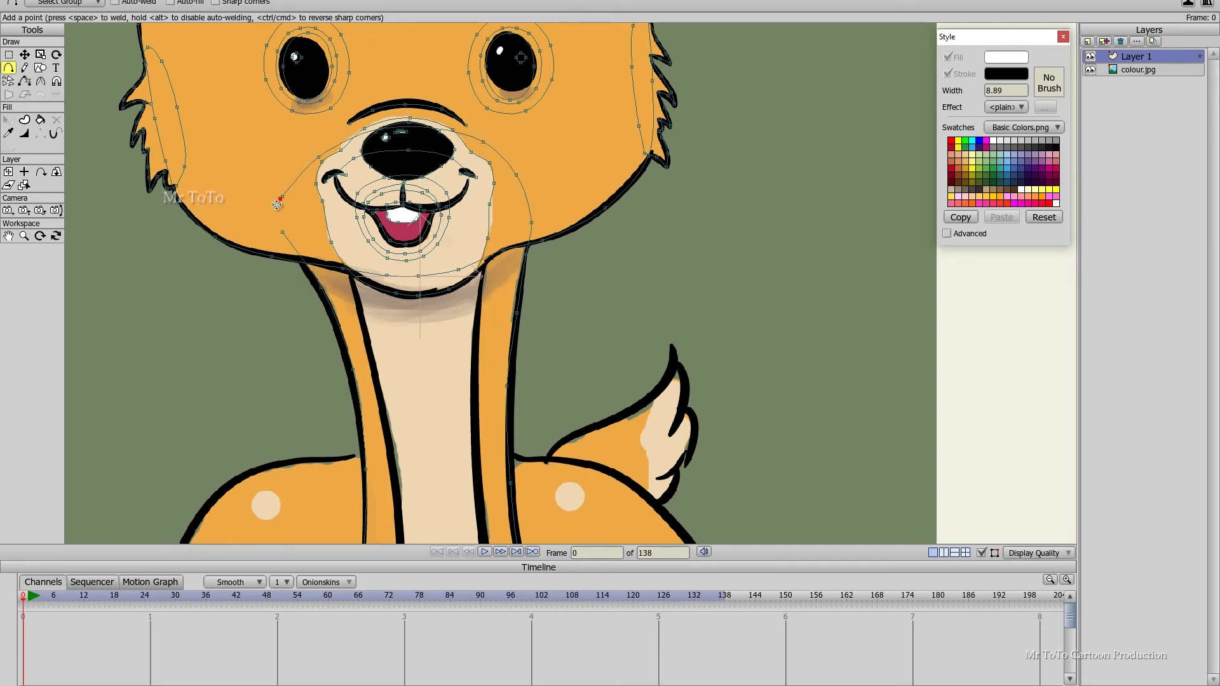
Trace the cream front strip of the neck as a closed shape, extending it below the grass and behind the chin.
left_click_drag(348, 261, 364, 135)
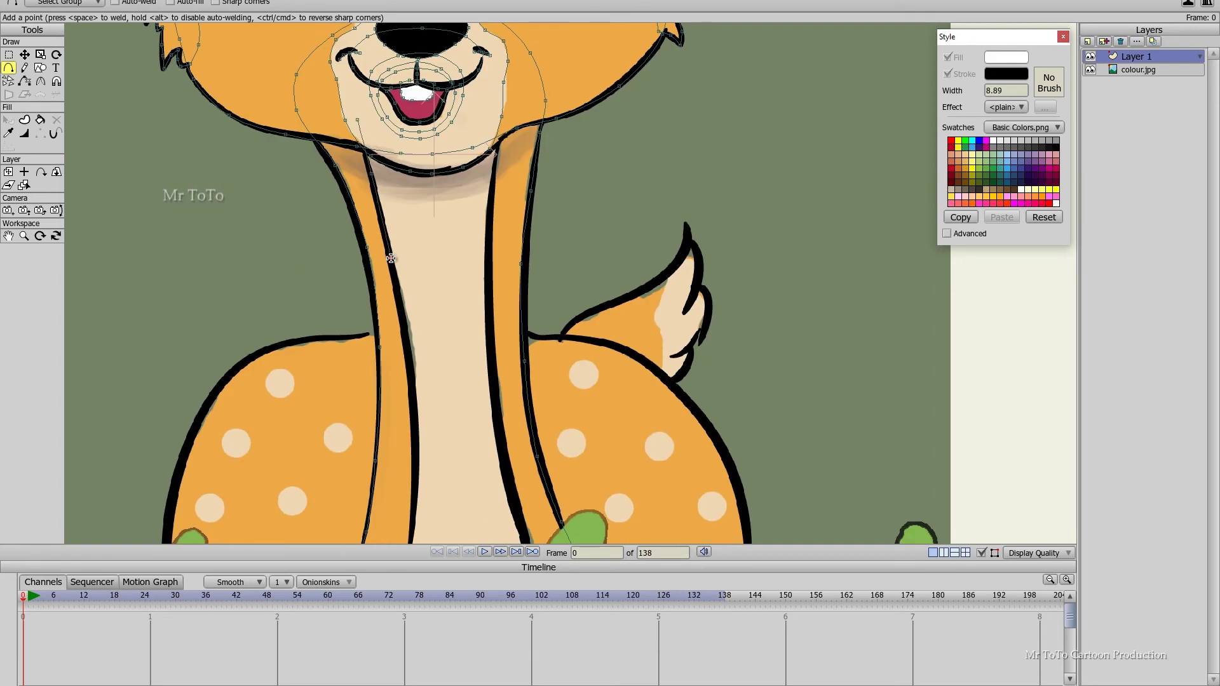
left_click_drag(404, 348, 421, 173)
left_click_drag(422, 391, 451, 434)
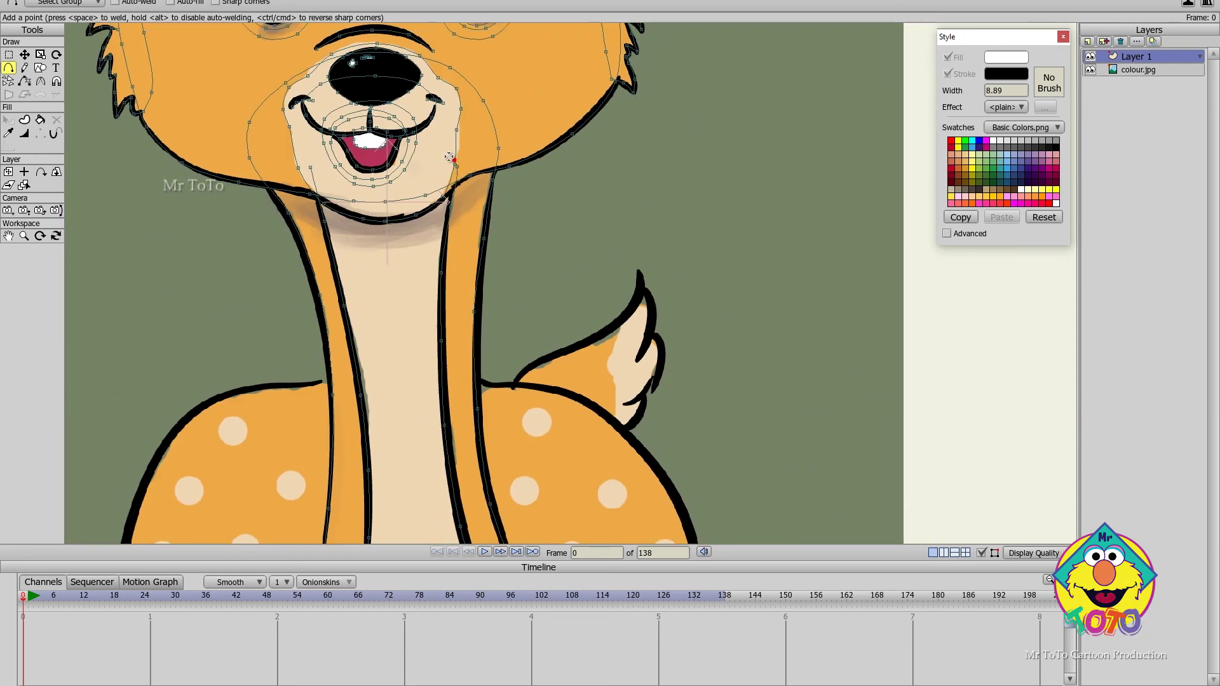
left_click_drag(314, 197, 143, 121)
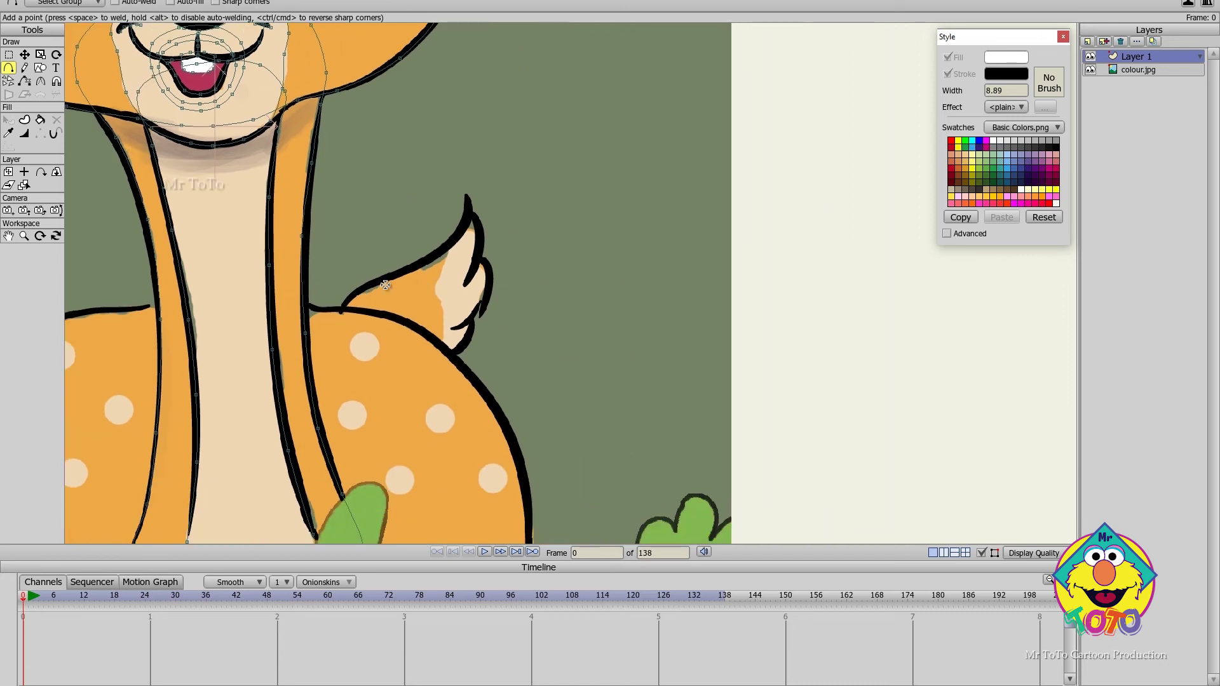
Trace the body outline from behind the neck across the left shoulder and down the left side.
scroll(234, 346, "up", 2)
left_click_drag(209, 306, 711, 237)
left_click_drag(588, 229, 520, 235)
left_click_drag(520, 235, 424, 242)
left_click_drag(424, 242, 330, 265)
left_click_drag(331, 266, 261, 312)
left_click_drag(261, 312, 211, 393)
Complete the body outline below the grass and up the right side to a closed shape.
left_click_drag(269, 441, 307, 258)
scroll(326, 223, "down", 1)
left_click_drag(306, 258, 305, 436)
scroll(398, 410, "down", 3)
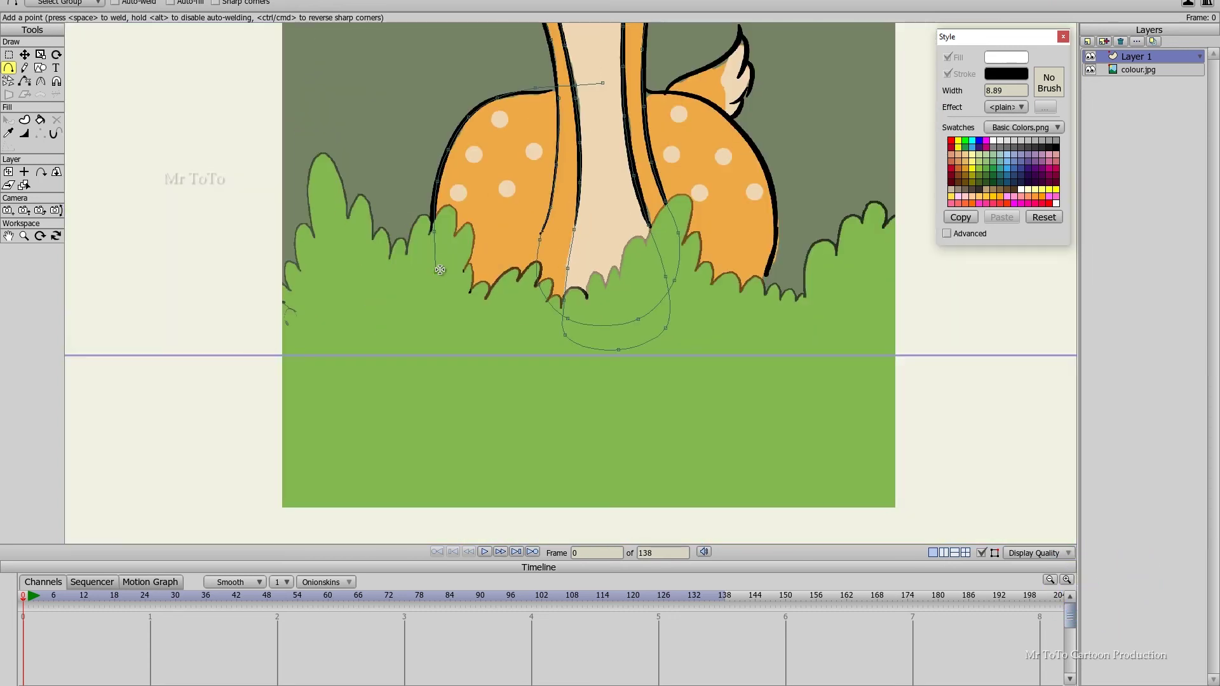
left_click_drag(625, 392, 775, 282)
Trace the tail with its pointed tufts and close its base with a curve inside the body.
scroll(645, 81, "up", 4)
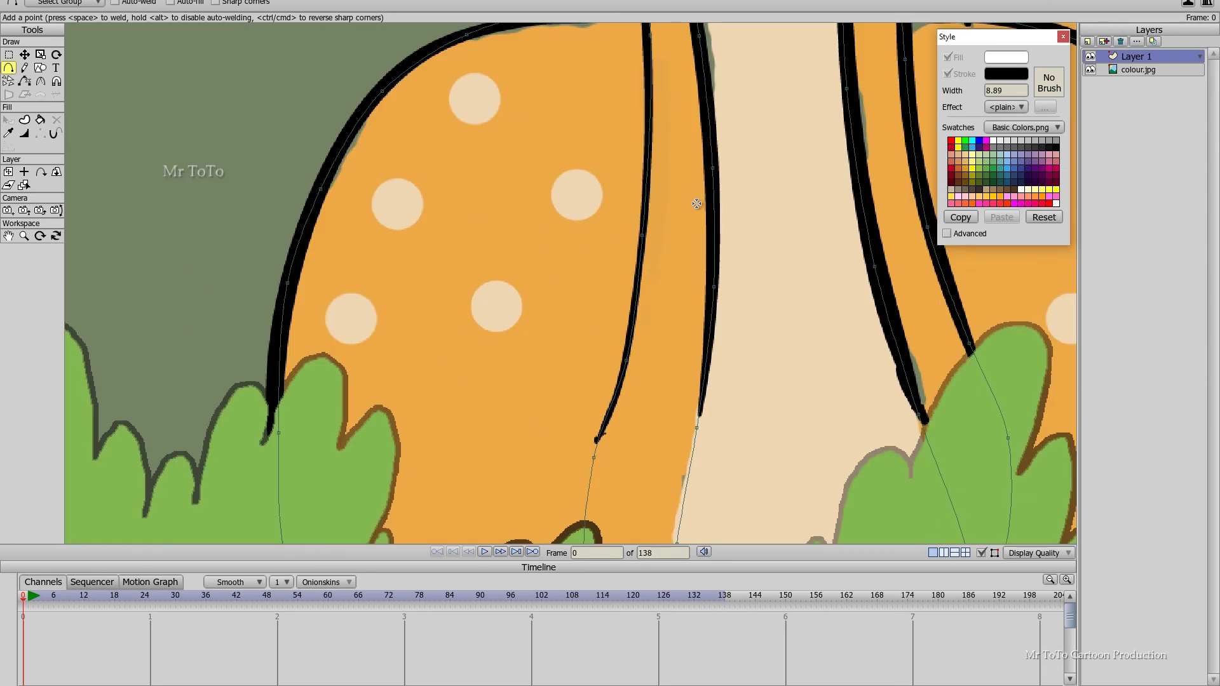
left_click_drag(705, 251, 489, 282)
left_click_drag(459, 305, 465, 285)
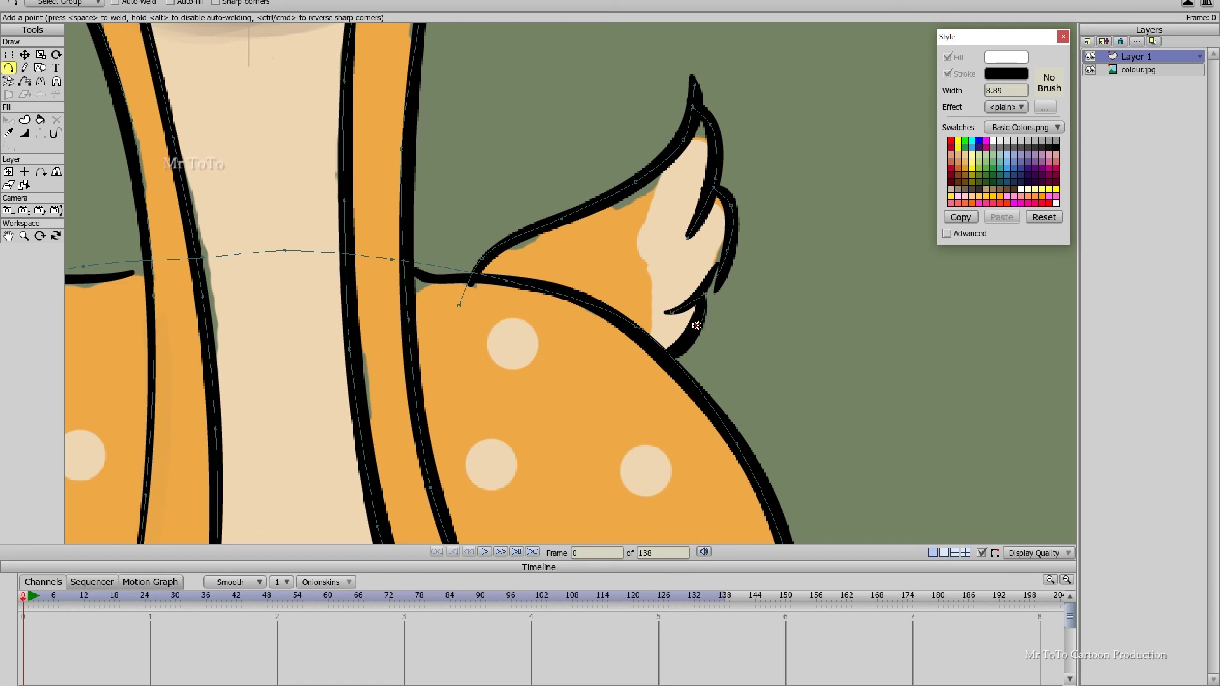
left_click(590, 402)
left_click(497, 389)
left_click(463, 339)
left_click(459, 305)
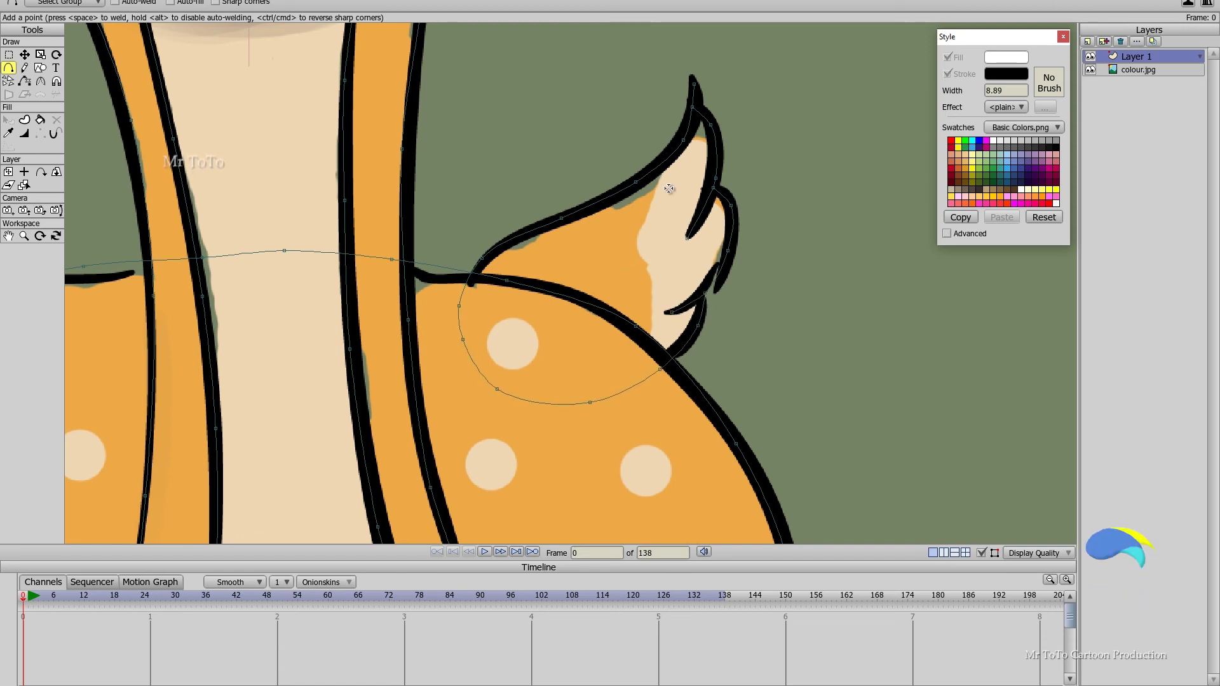
Trace the dividing line between the orange part of the tail and its cream tip down to the tail's base curve.
left_click(664, 160)
left_click(656, 211)
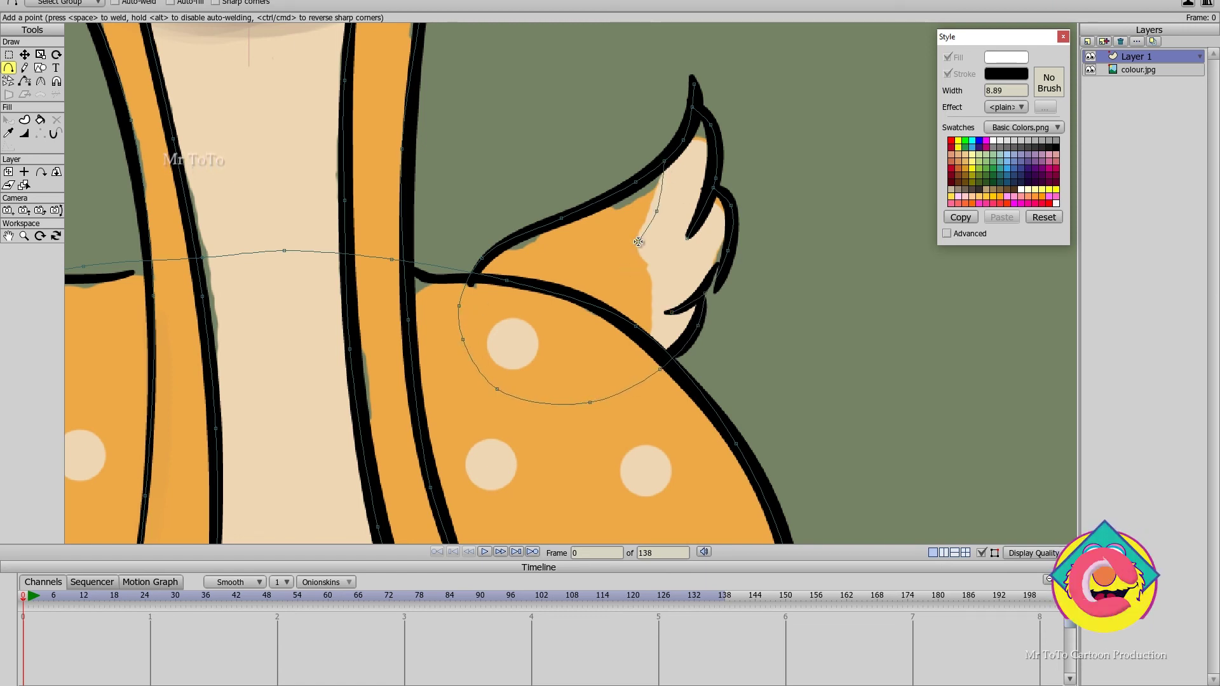
left_click(638, 241)
left_click(652, 261)
left_click(655, 304)
left_click(649, 345)
left_click(623, 392)
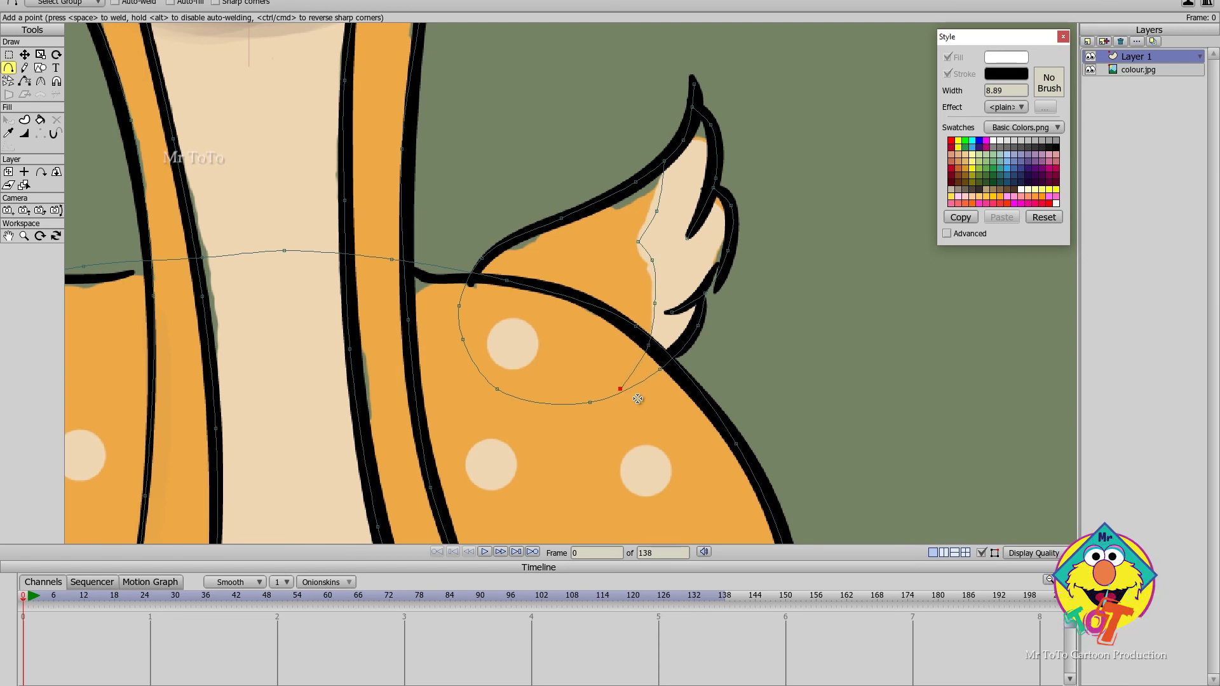
Draw circles over the five cream spots on the right side of the body.
left_click(40, 67)
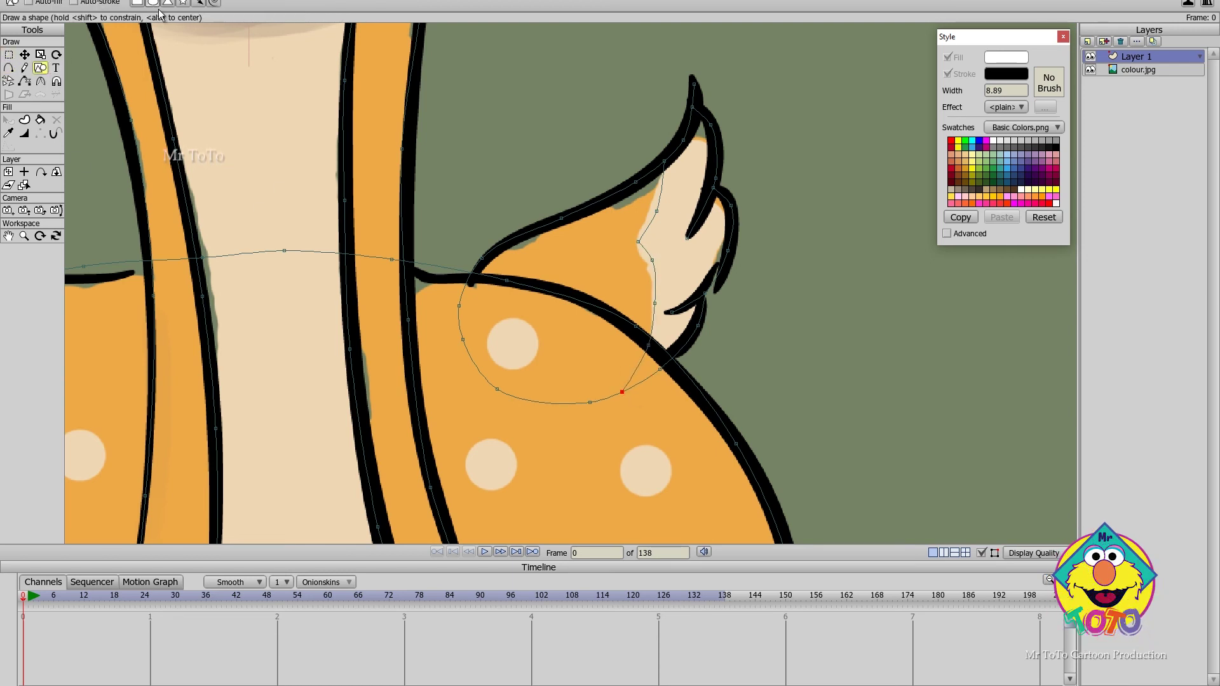
scroll(688, 411, "down", 2)
left_click_drag(486, 234, 541, 284)
scroll(583, 327, "down", 3)
left_click_drag(466, 214, 515, 265)
left_click_drag(623, 216, 674, 270)
scroll(674, 271, "down", 4)
left_click_drag(553, 206, 606, 257)
left_click_drag(719, 204, 769, 254)
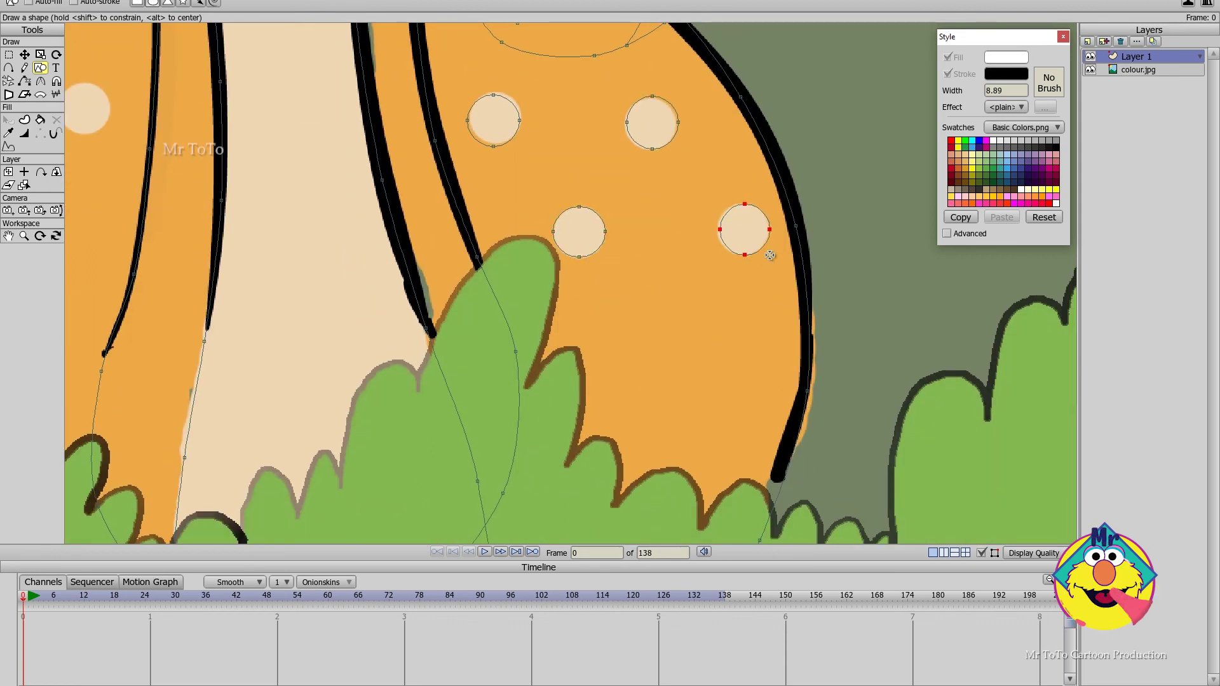
Draw circles over the five cream spots on the left side of the body.
scroll(534, 242, "down", 5)
scroll(534, 242, "up", 5)
left_click_drag(388, 165, 442, 218)
left_click_drag(343, 161, 431, 266)
left_click_drag(374, 174, 425, 222)
scroll(424, 222, "down", 4)
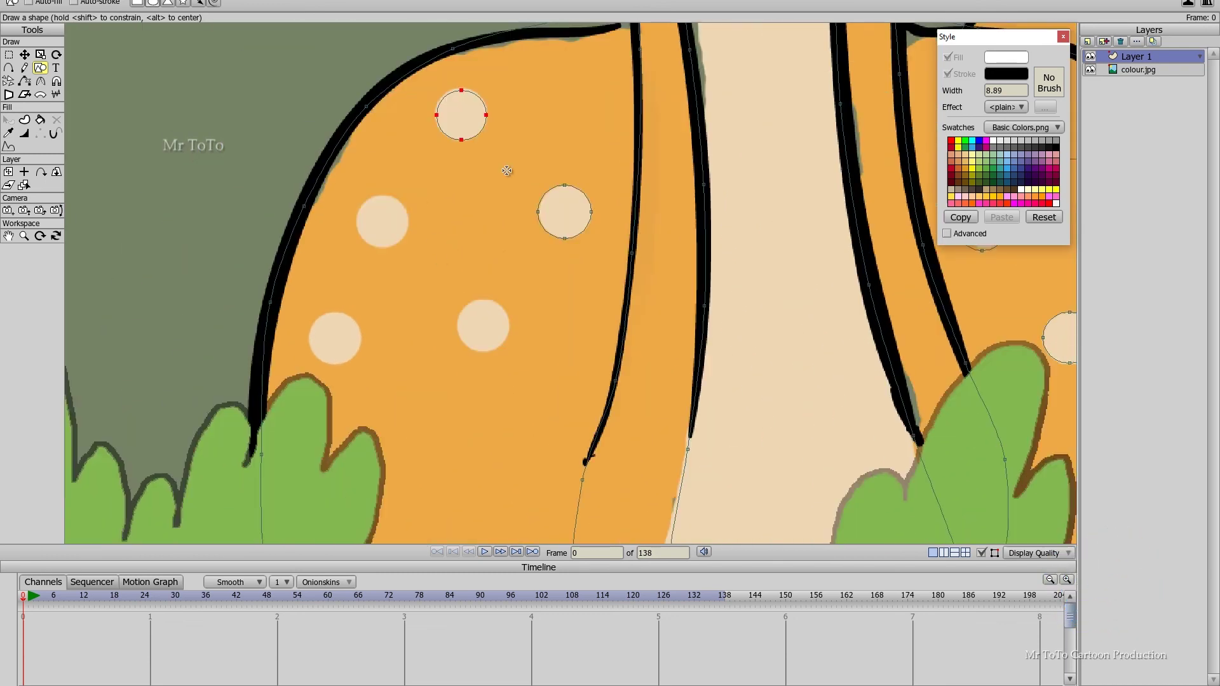
left_click_drag(369, 150, 420, 201)
left_click_drag(364, 312, 375, 322)
left_click_drag(474, 260, 523, 308)
scroll(597, 265, "down", 5)
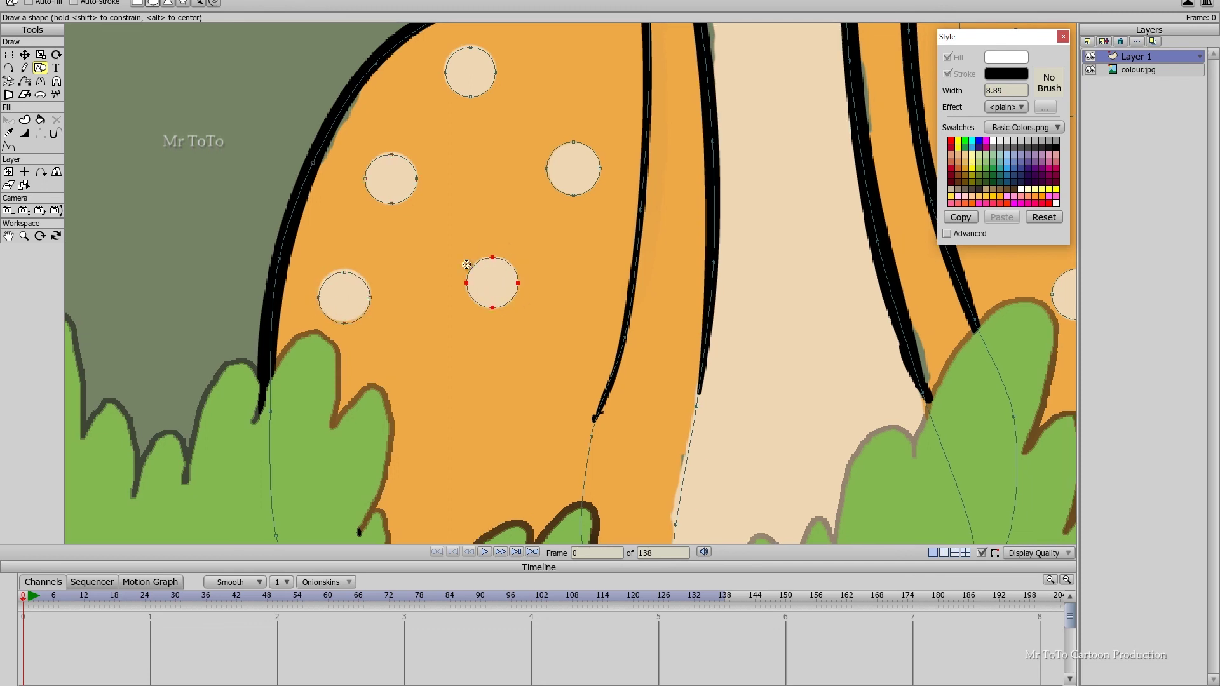
Inspect the complete deer line work with the colour.jpg reference temporarily hidden.
scroll(627, 263, "down", 2)
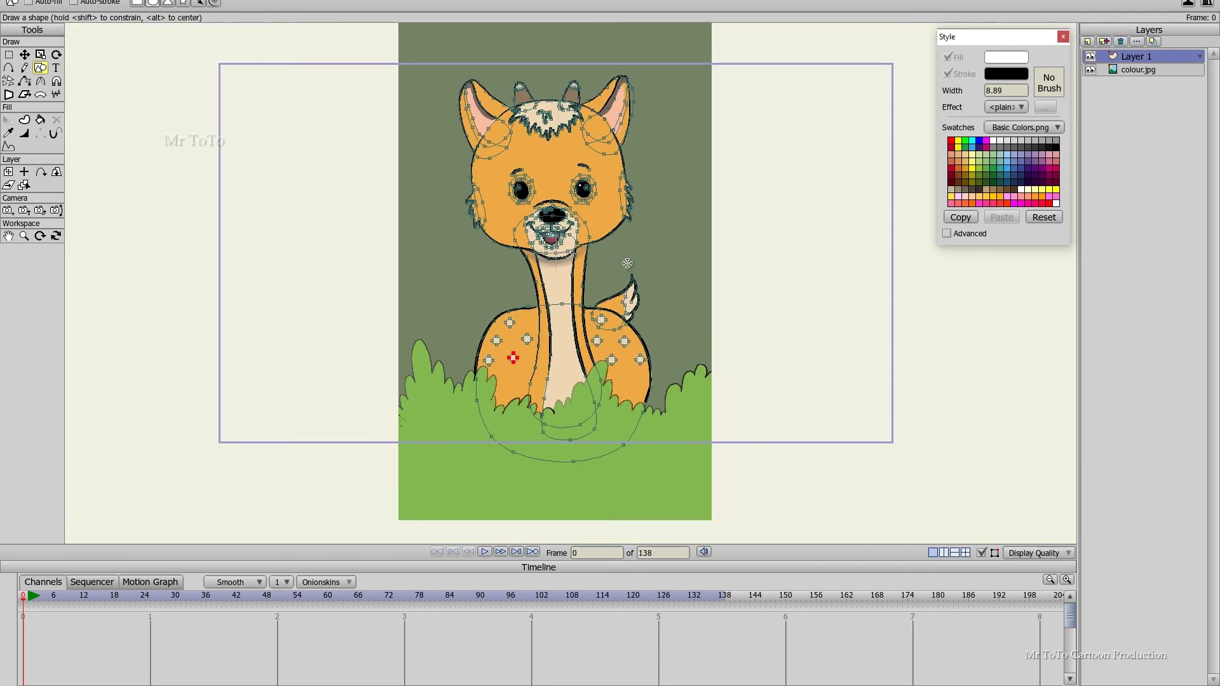
scroll(527, 222, "up", 6)
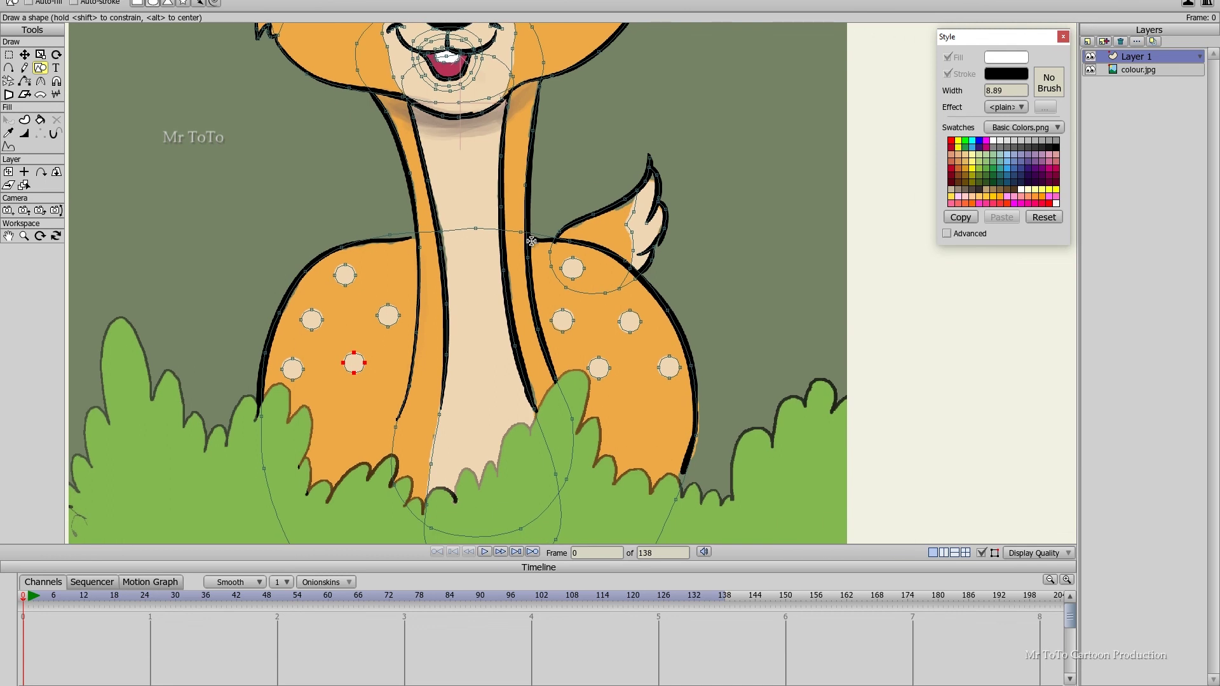
scroll(532, 241, "down", 2)
scroll(441, 208, "down", 5)
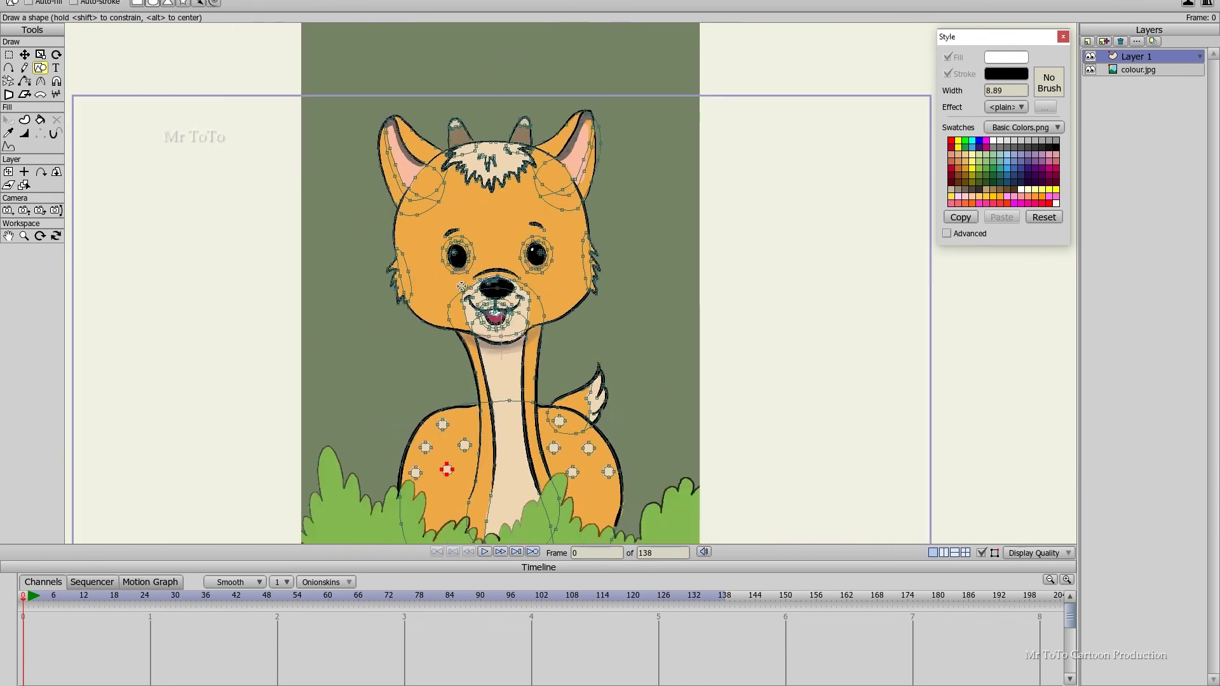
key("g")
left_click(1091, 69)
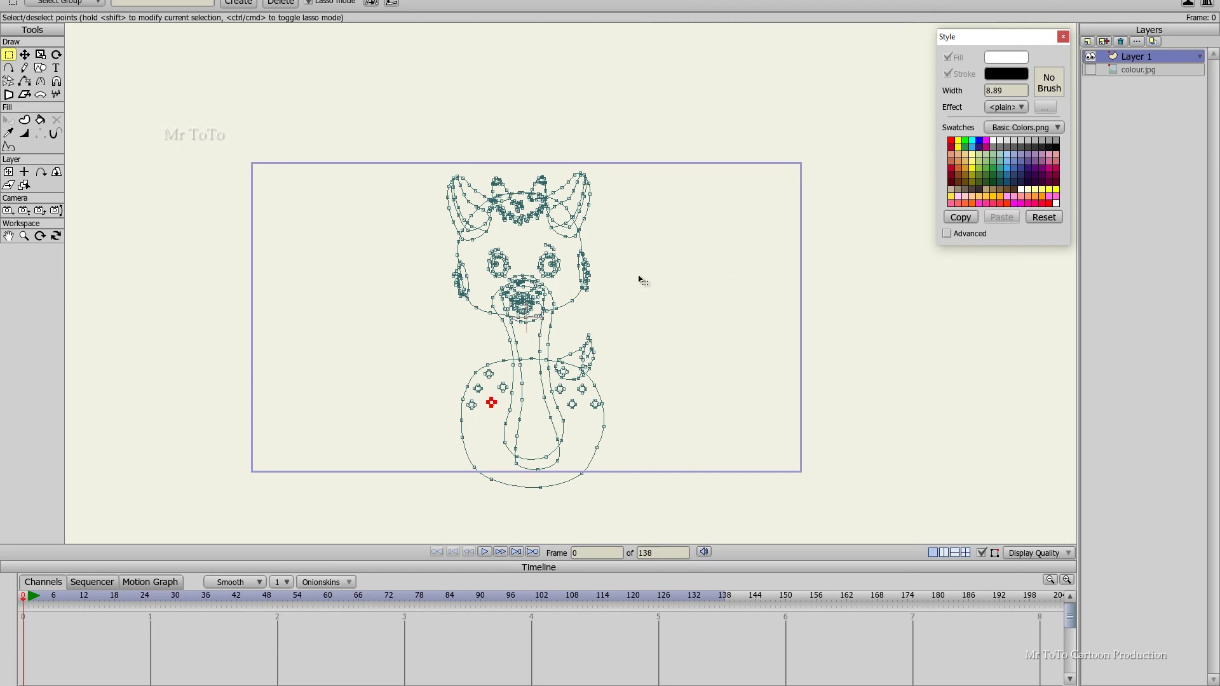
scroll(640, 280, "up", 3)
scroll(641, 280, "down", 4)
left_click(1091, 69)
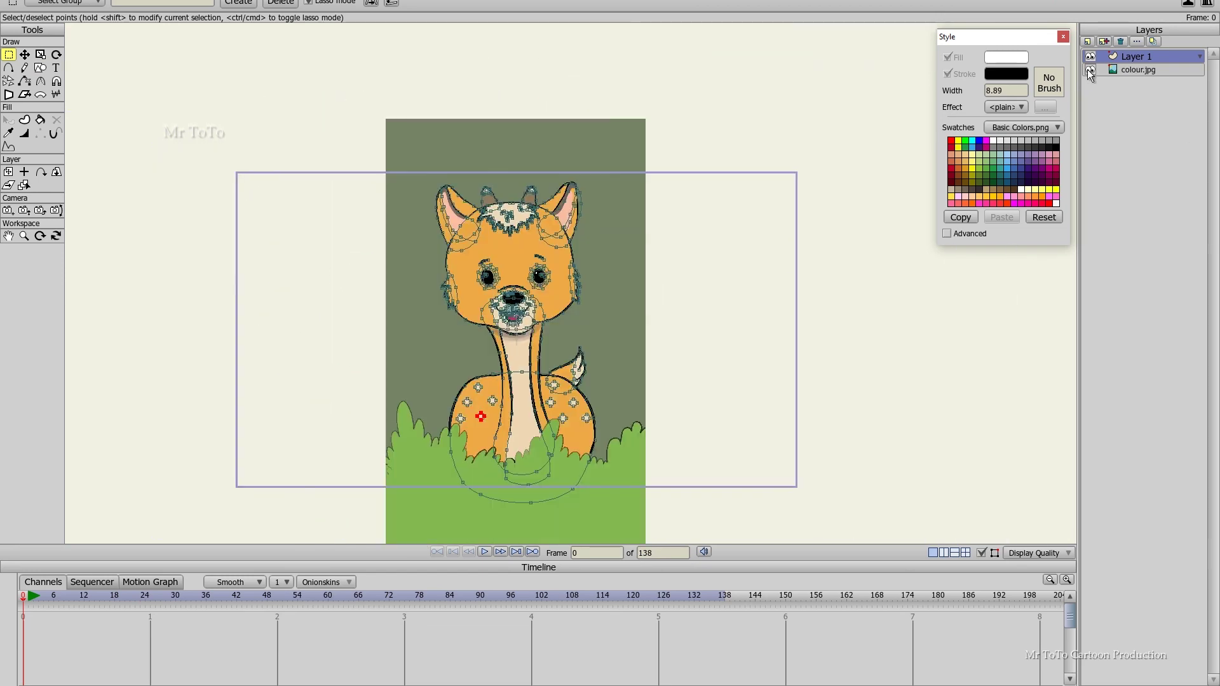